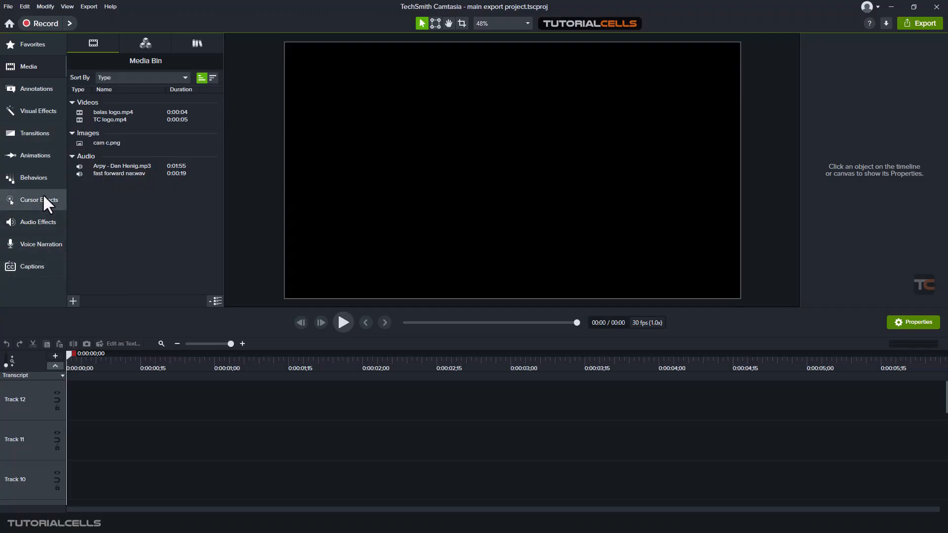
{"action": "left_click", "coordinate": [26, 90]}
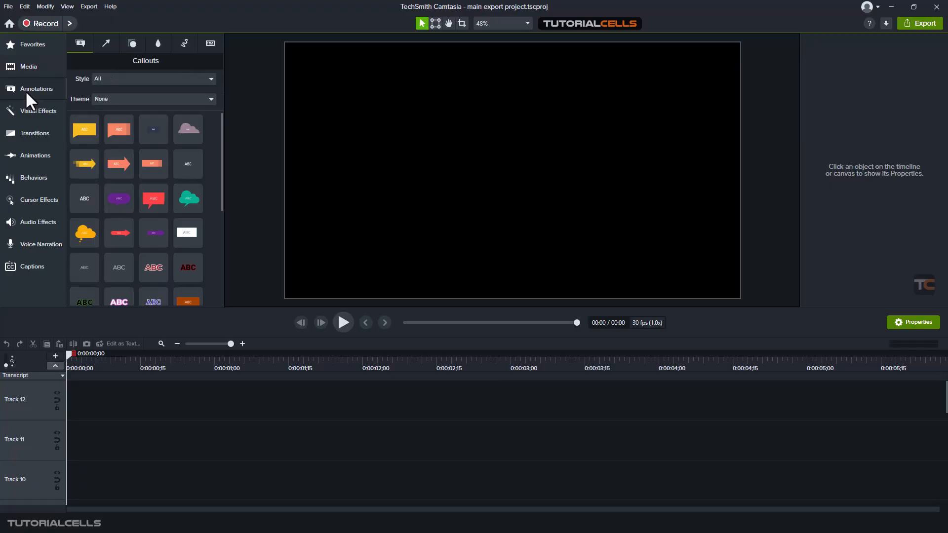
{"action": "left_click", "coordinate": [32, 66]}
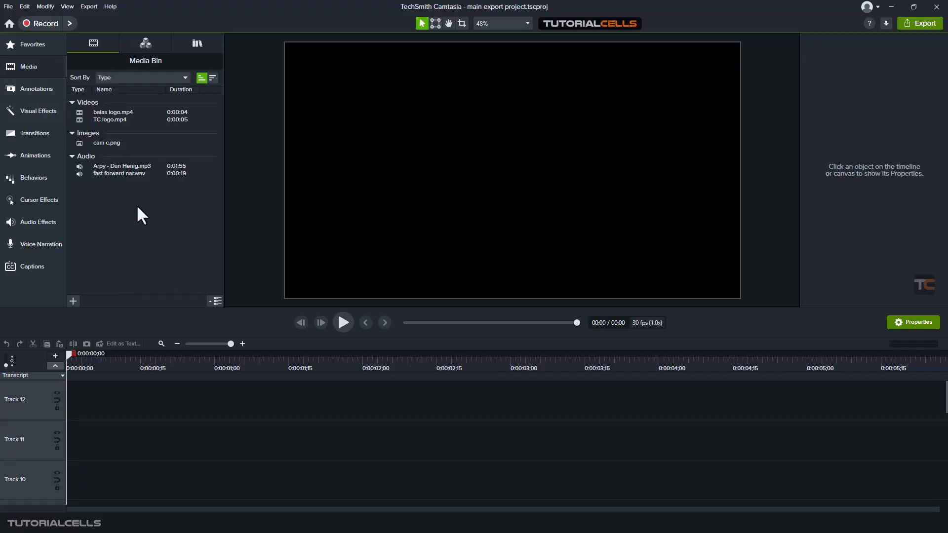
- Import the clips 'video footage - nature (11)' and 'video footage - nature (17)' into the media bin
{"action": "left_click", "coordinate": [71, 302]}
{"action": "left_click", "coordinate": [84, 278]}
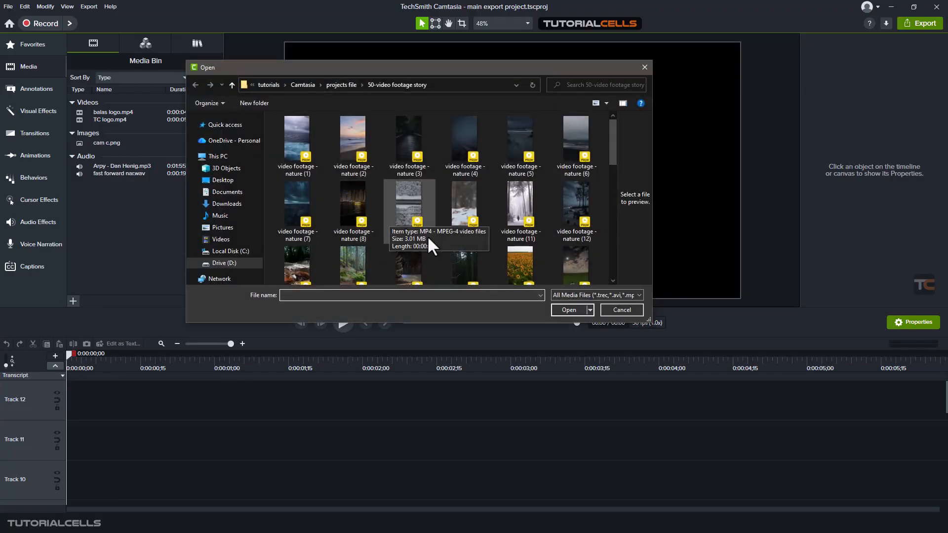
{"action": "left_click", "coordinate": [508, 265]}
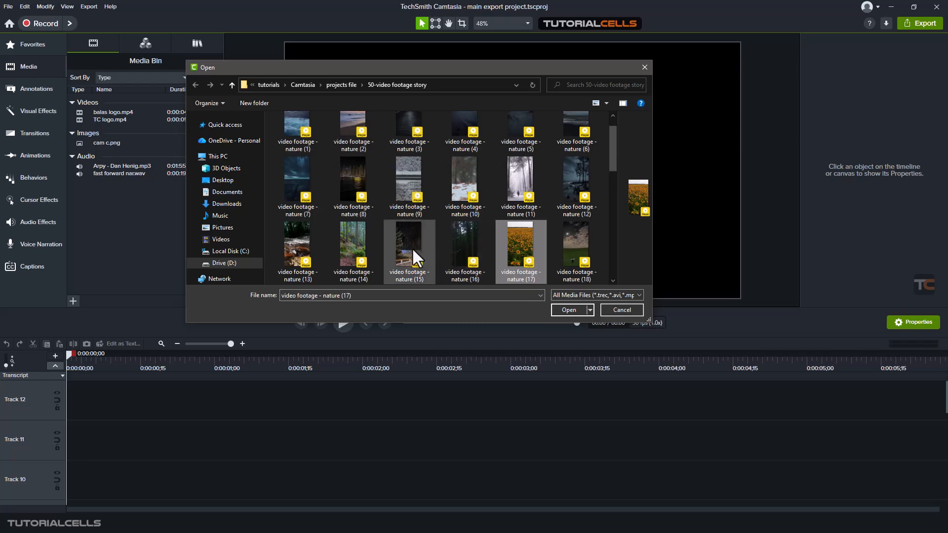
{"action": "left_click", "coordinate": [513, 186], "text": "ctrl"}
{"action": "left_click", "coordinate": [567, 310]}
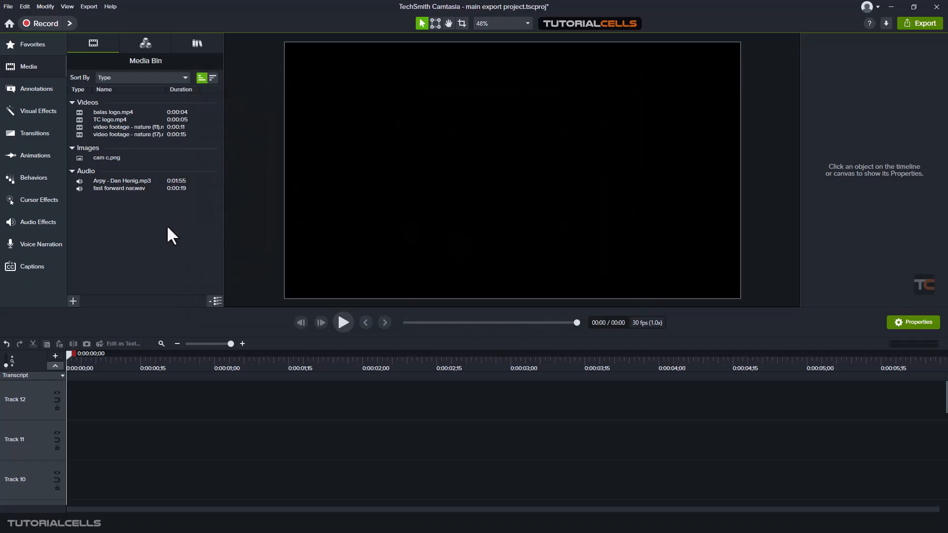
- Place both new clips on Track 11 and make the track magnetic so they start at the beginning
{"action": "left_click", "coordinate": [142, 128]}
{"action": "left_click", "coordinate": [143, 135], "text": "ctrl"}
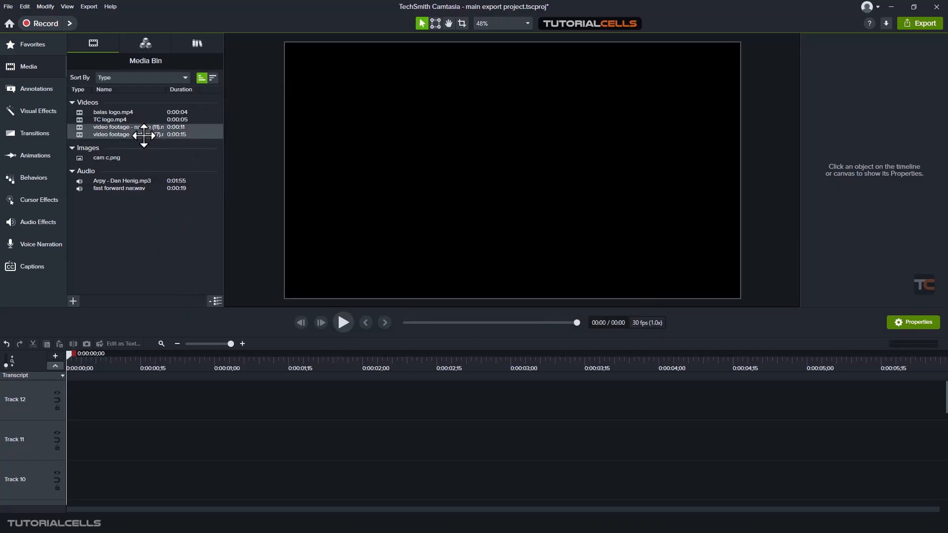
{"action": "left_click_drag", "start_coordinate": [143, 135], "coordinate": [98, 443]}
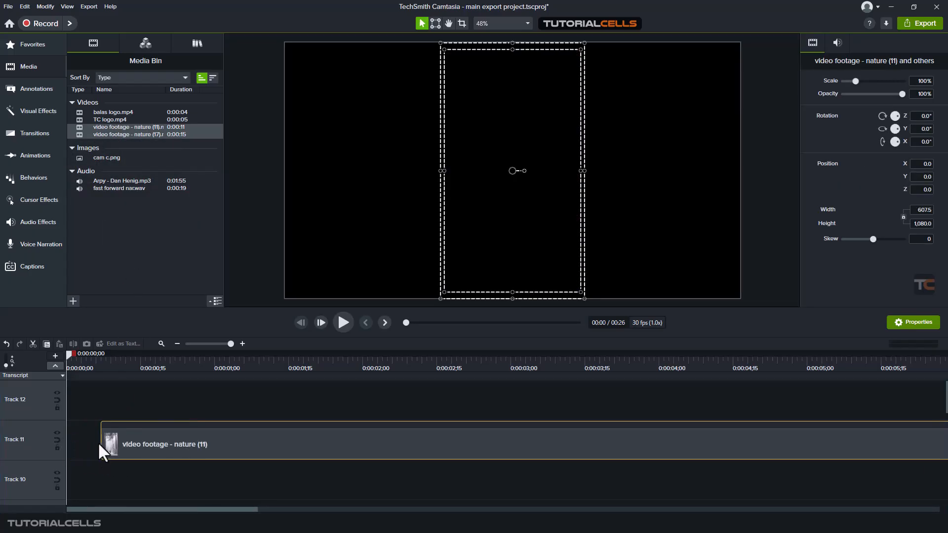
{"action": "left_click", "coordinate": [58, 439]}
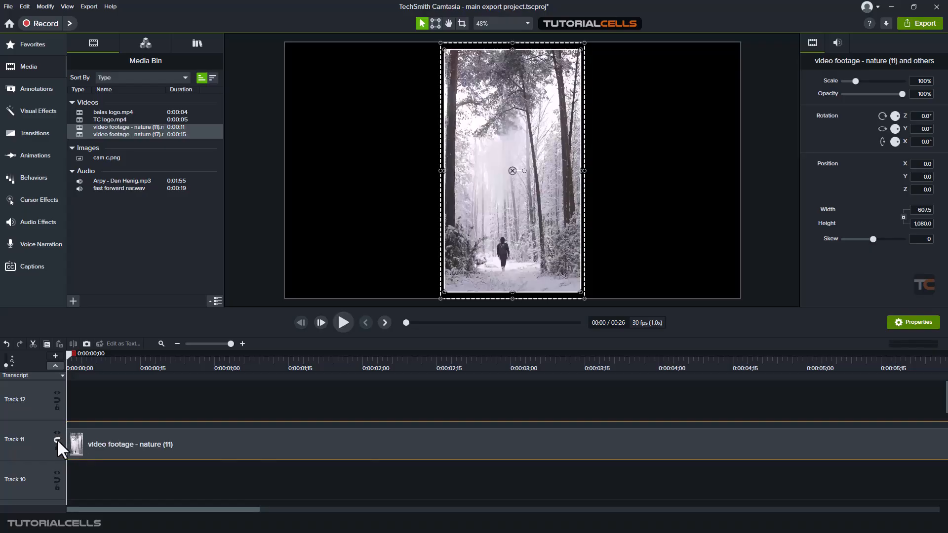
{"action": "left_click", "coordinate": [57, 440]}
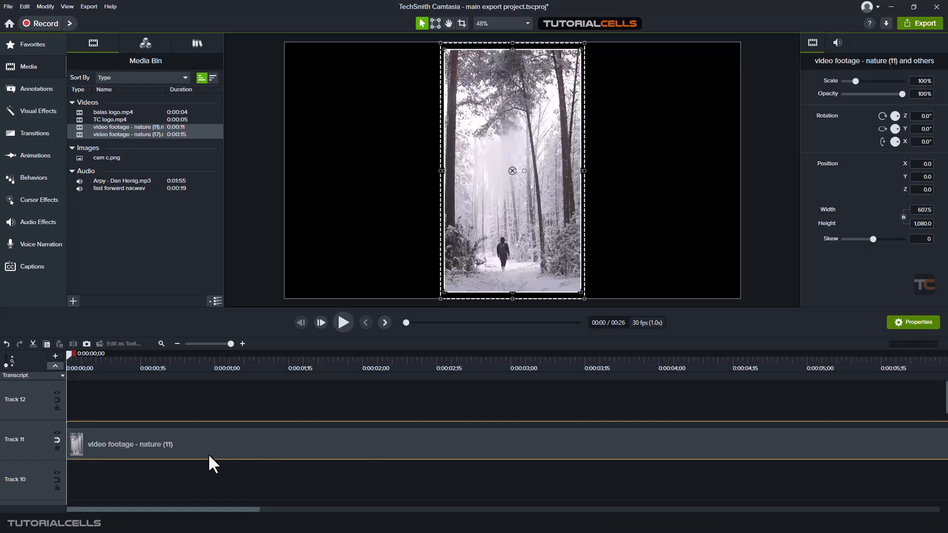
- Move the nature (17) clip onto Track 12 so it starts at time zero above the nature (11) clip
{"action": "left_click", "coordinate": [161, 344]}
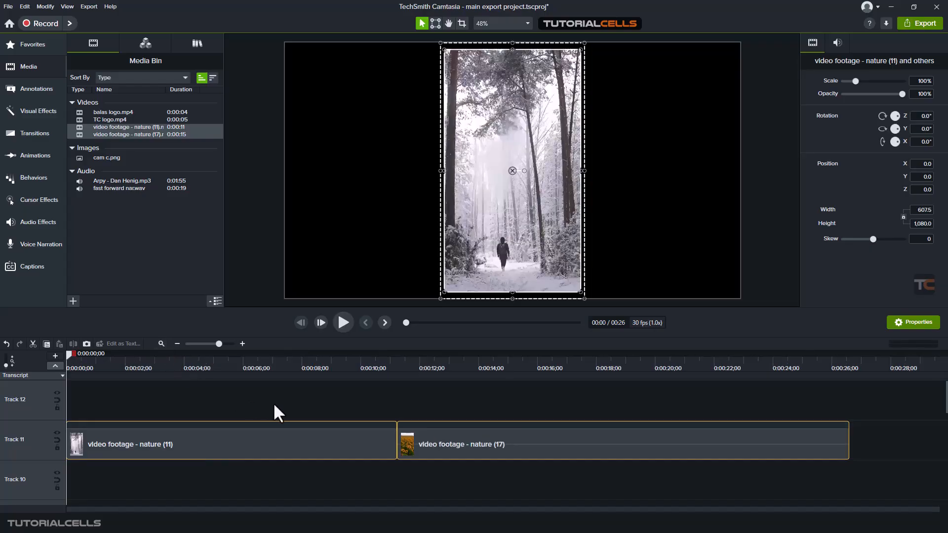
{"action": "left_click", "coordinate": [301, 405]}
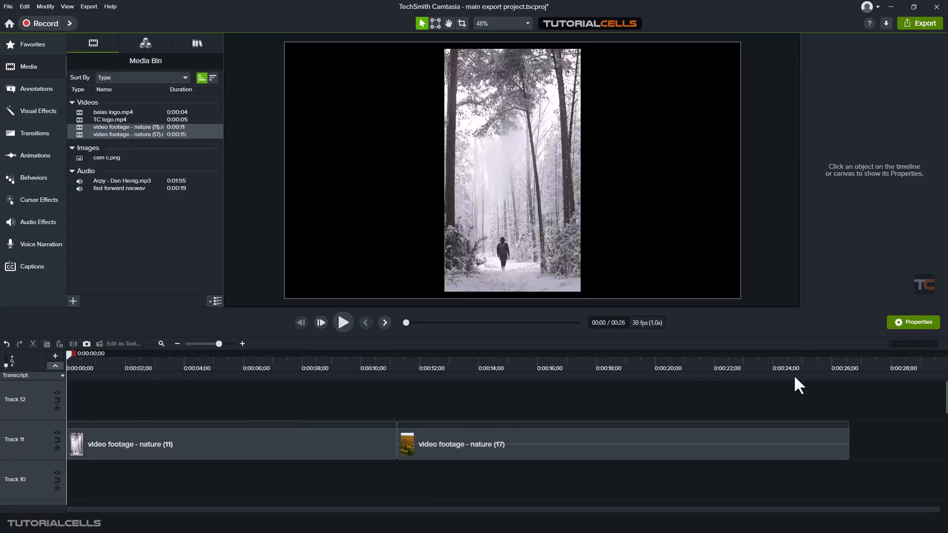
{"action": "left_click", "coordinate": [544, 447]}
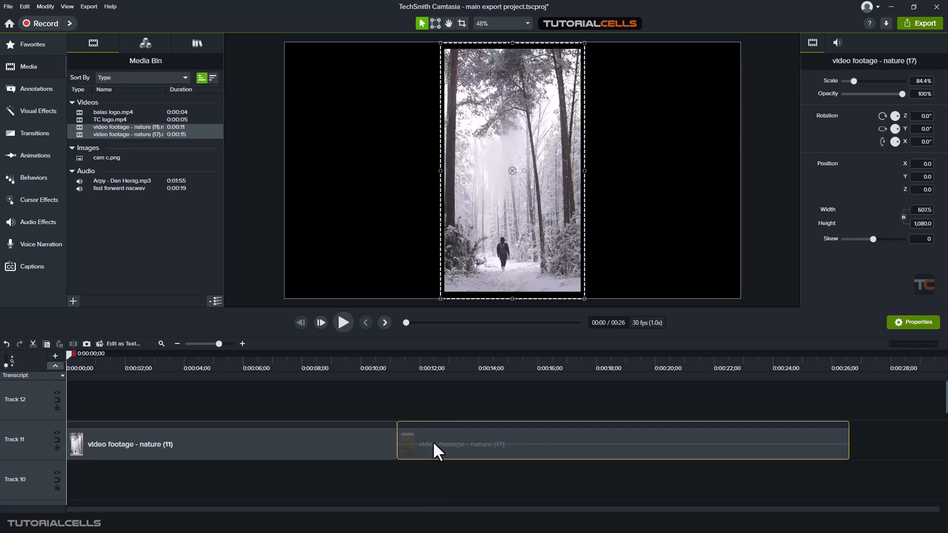
{"action": "left_click_drag", "start_coordinate": [434, 442], "coordinate": [86, 396]}
{"action": "left_click", "coordinate": [244, 439]}
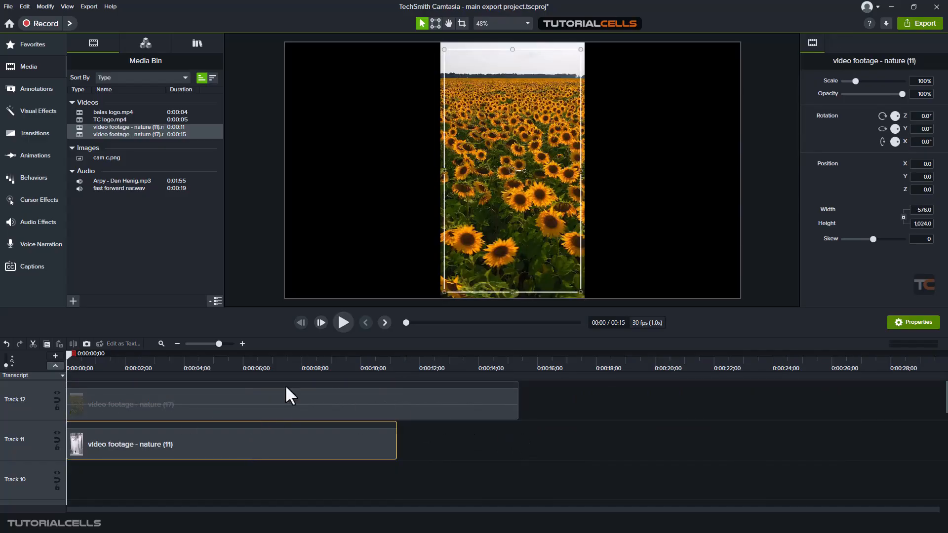
- Move the sunflower clip to the left edge of the canvas
{"action": "left_click_drag", "start_coordinate": [29, 309], "coordinate": [29, 277]}
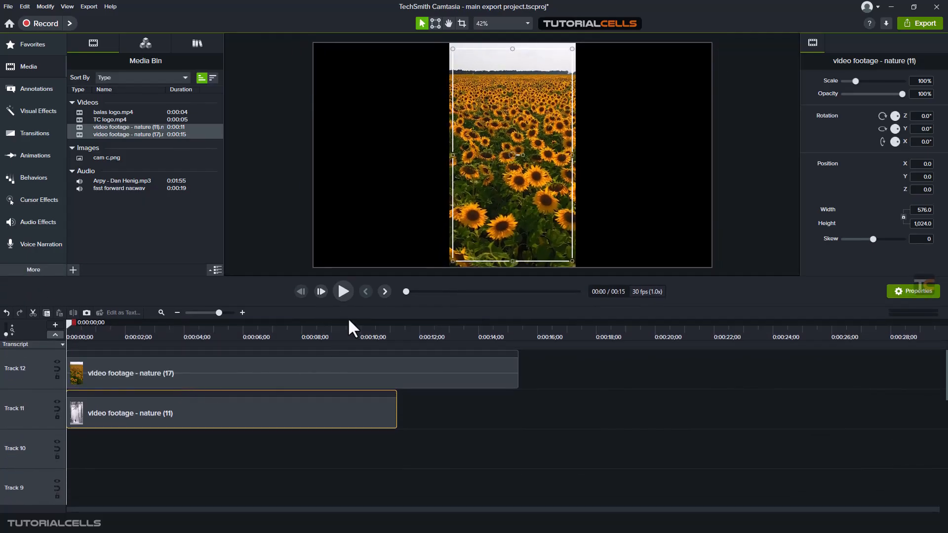
{"action": "left_click", "coordinate": [323, 351]}
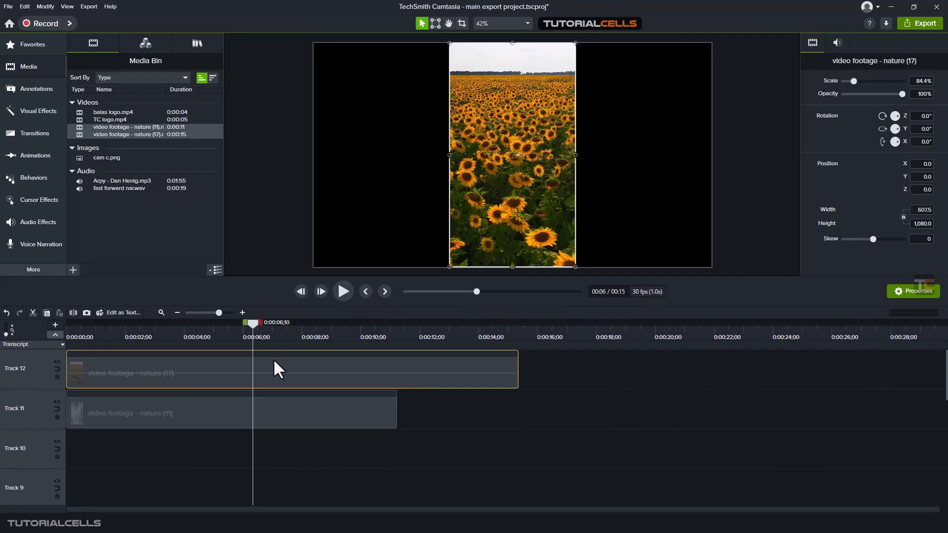
{"action": "left_click_drag", "start_coordinate": [254, 321], "coordinate": [240, 324]}
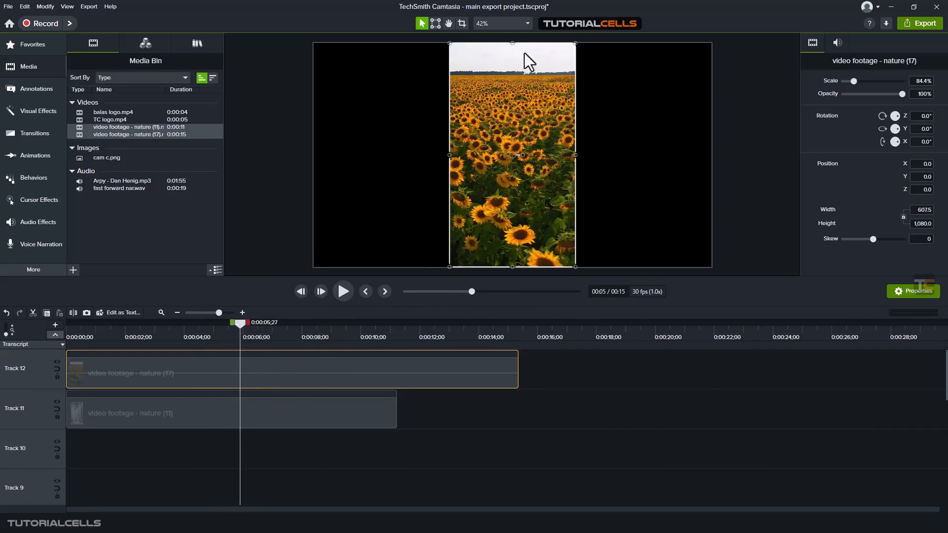
{"action": "left_click_drag", "start_coordinate": [510, 155], "coordinate": [375, 158]}
- Place the snowy forest clip beside the sunflower clip and scale it to about 105.5%
{"action": "left_click", "coordinate": [509, 154]}
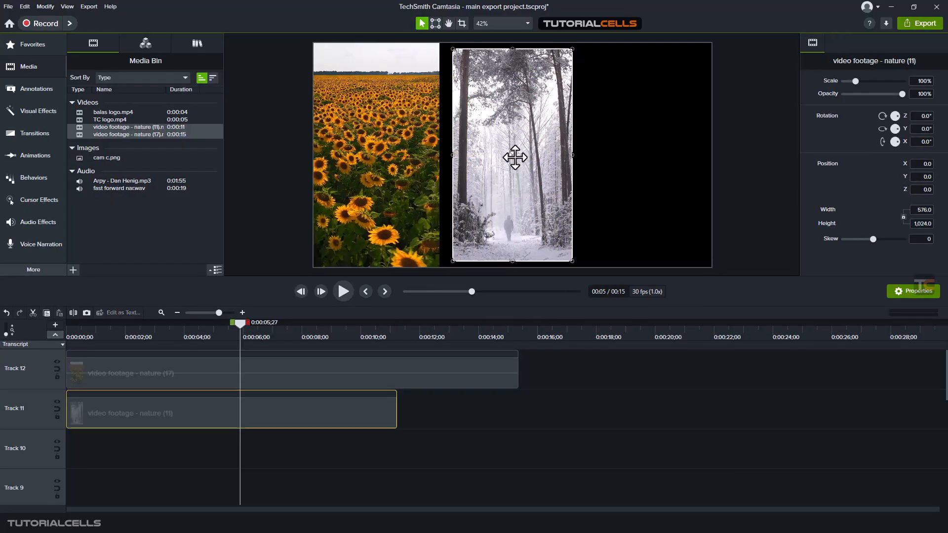
{"action": "left_click_drag", "start_coordinate": [514, 158], "coordinate": [502, 152]}
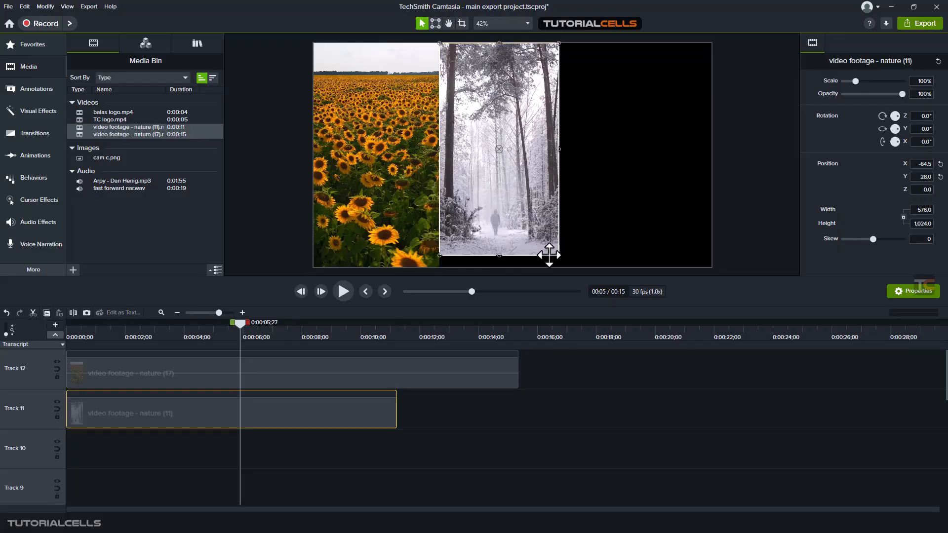
{"action": "left_click_drag", "start_coordinate": [558, 255], "coordinate": [565, 267]}
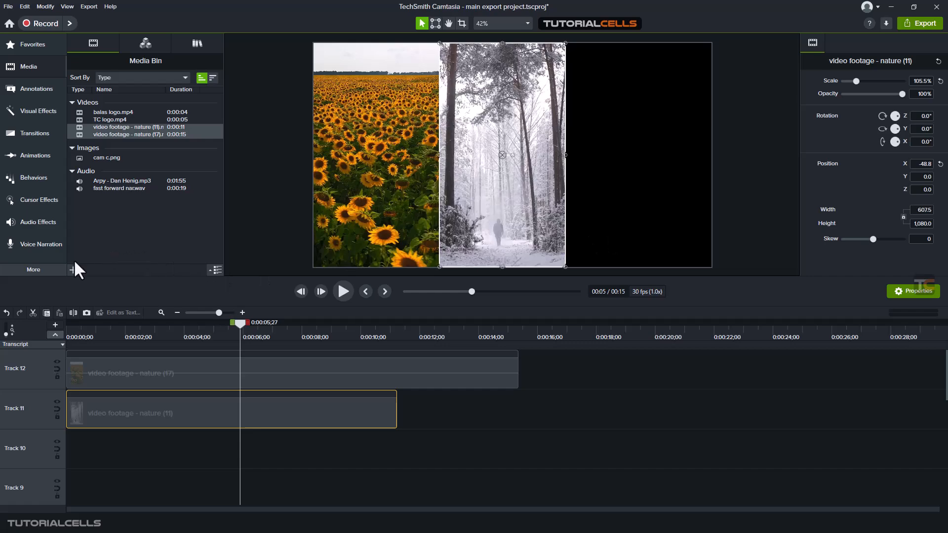
- Import the clip 'video footage - nature (27)' into the media bin
{"action": "left_click", "coordinate": [93, 249]}
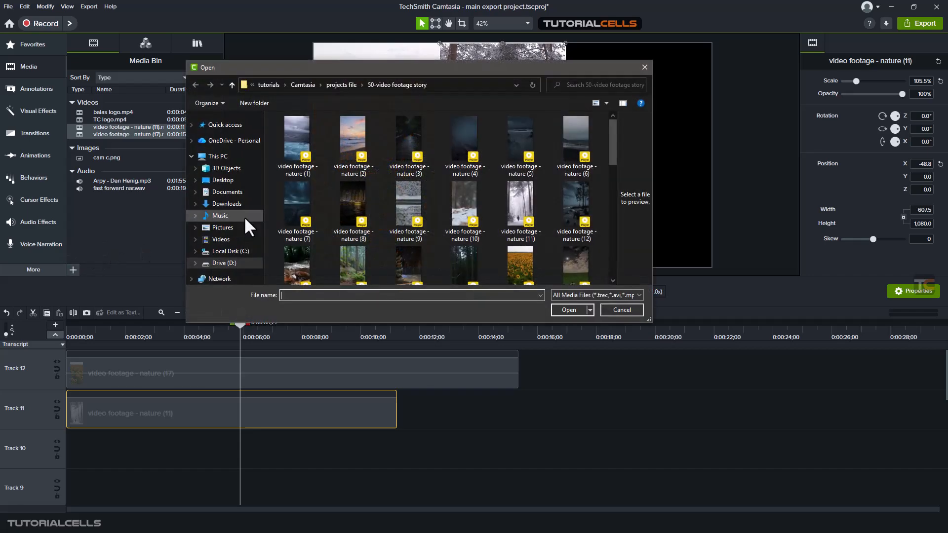
{"action": "scroll", "coordinate": [534, 247], "scroll_direction": "down", "scroll_amount": 5}
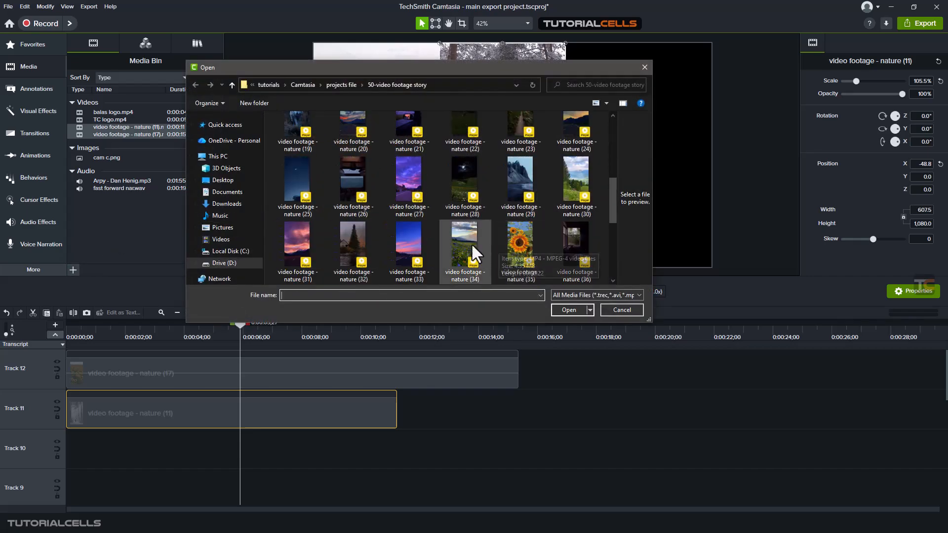
{"action": "double_click", "coordinate": [408, 187]}
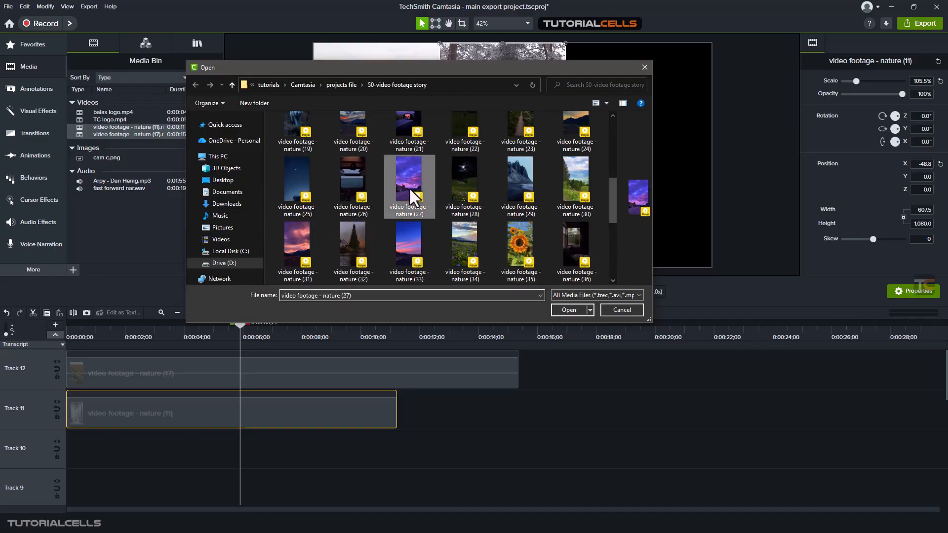
- Add the nature (27) clip to the right side of the canvas and scale it to about 65.3% to fill that third
{"action": "left_click_drag", "start_coordinate": [126, 142], "coordinate": [632, 159]}
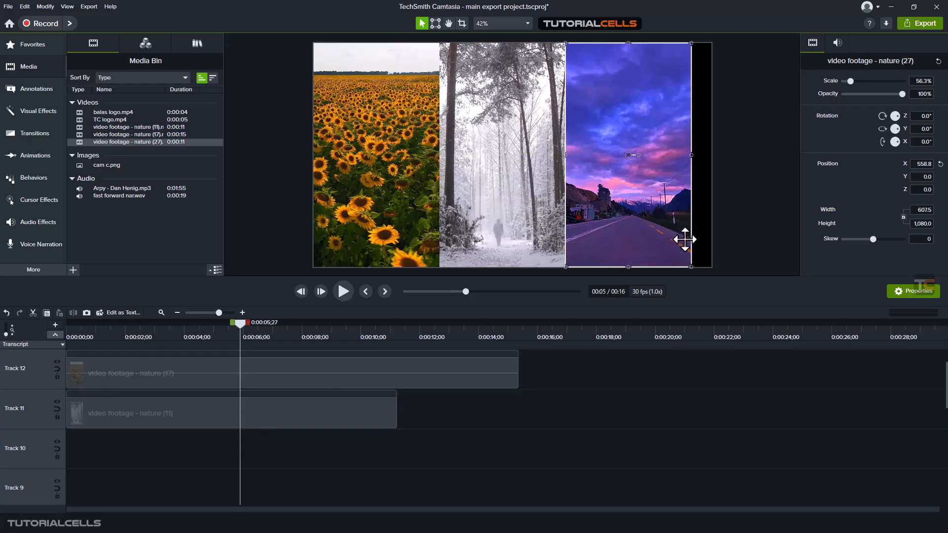
{"action": "mouse_move", "coordinate": [692, 266]}
{"action": "left_mouse_down"}
{"action": "mouse_move", "coordinate": [726, 270]}
{"action": "mouse_move", "coordinate": [706, 275]}
{"action": "left_mouse_up"}
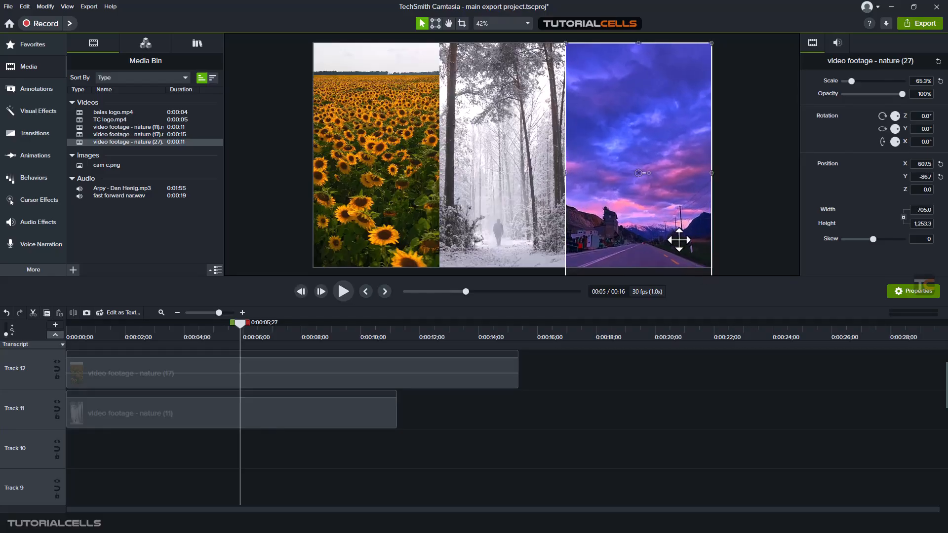
{"action": "left_click_drag", "start_coordinate": [679, 241], "coordinate": [680, 230]}
{"action": "left_click", "coordinate": [747, 197]}
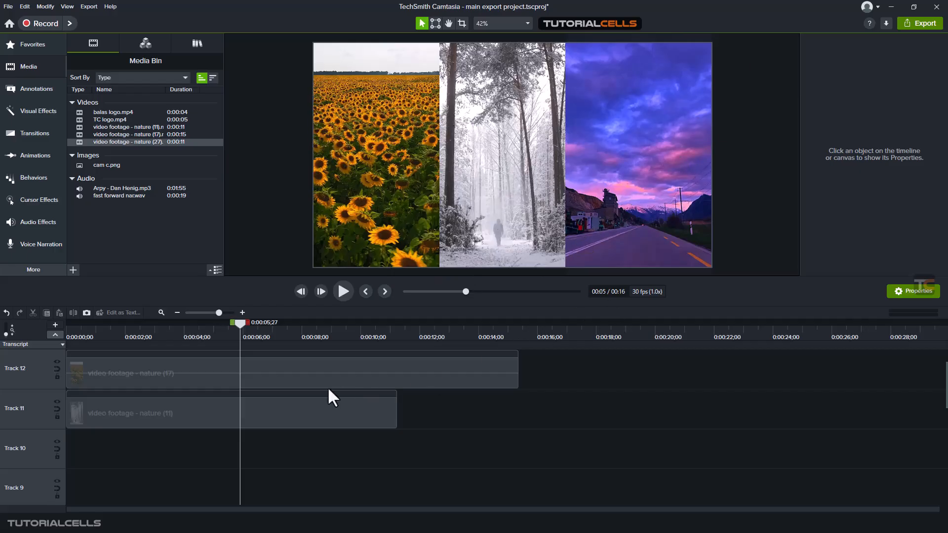
- Move the nature (27) clip on Track 13 to start at time zero
{"action": "scroll", "coordinate": [316, 390], "scroll_direction": "up", "scroll_amount": 1}
{"action": "left_click_drag", "start_coordinate": [314, 376], "coordinate": [127, 375]}
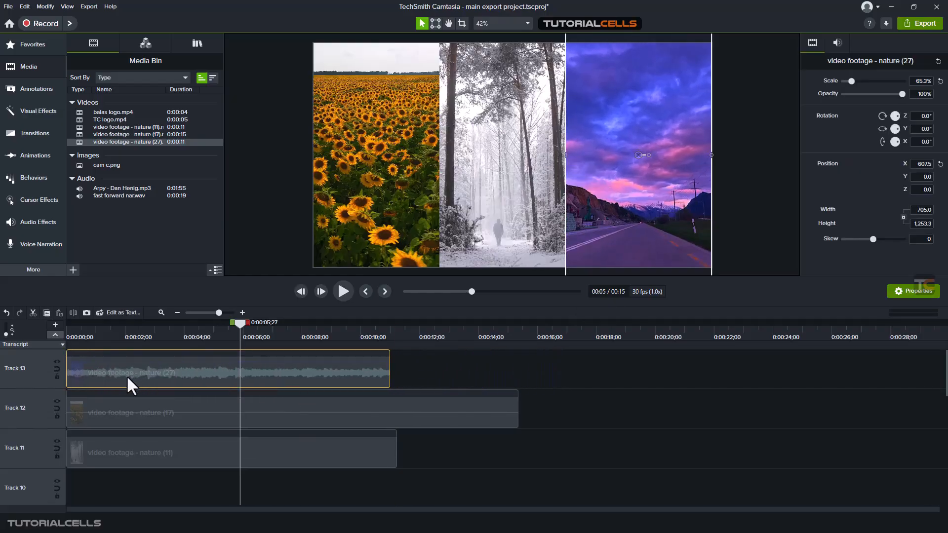
{"action": "left_click_drag", "start_coordinate": [118, 333], "coordinate": [49, 342]}
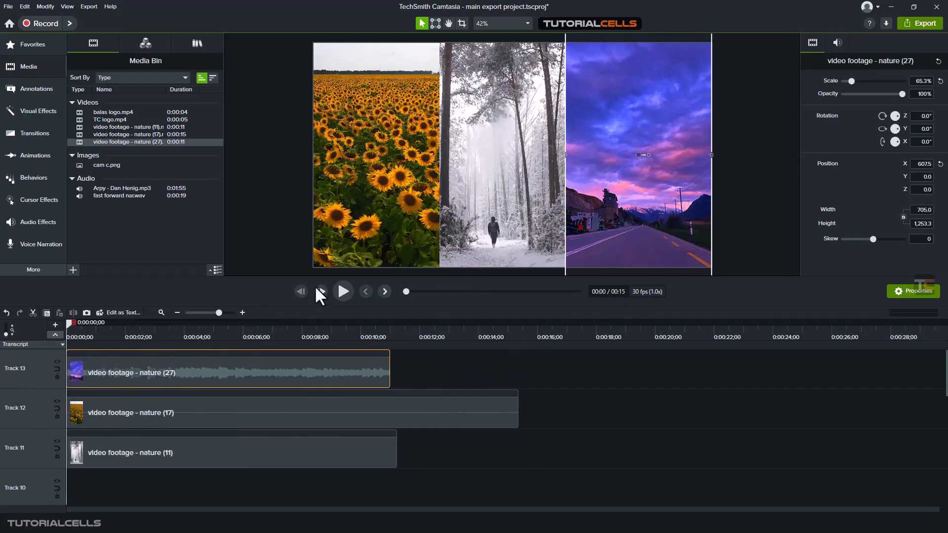
- Preview the composition and trim the end of the nature (17) clip to line up with the other two clips
{"action": "left_click", "coordinate": [341, 290]}
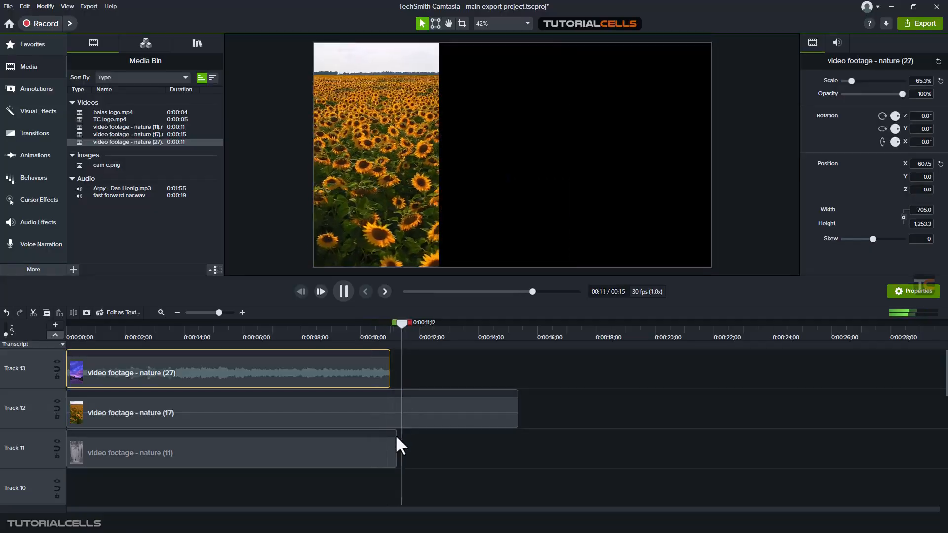
{"action": "left_click", "coordinate": [343, 292]}
{"action": "left_click", "coordinate": [486, 408]}
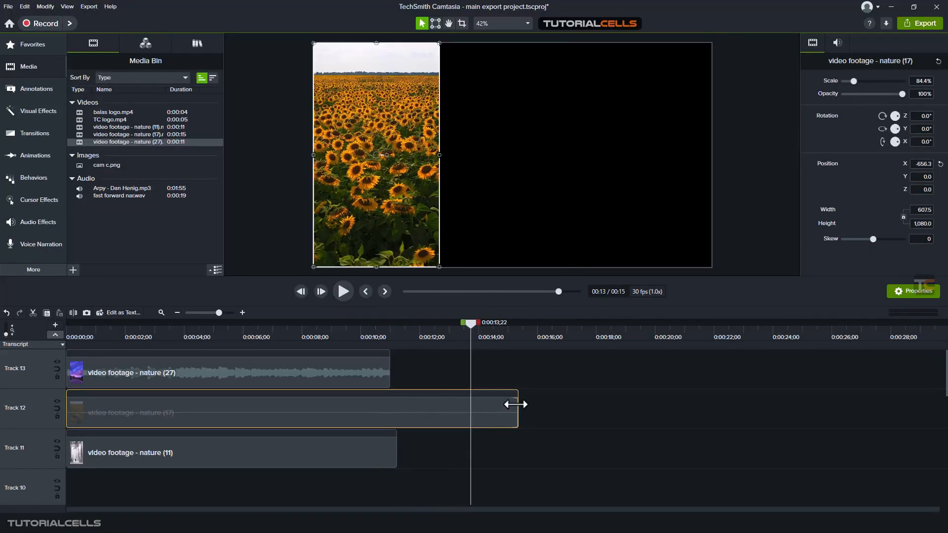
{"action": "left_click_drag", "start_coordinate": [510, 405], "coordinate": [390, 438]}
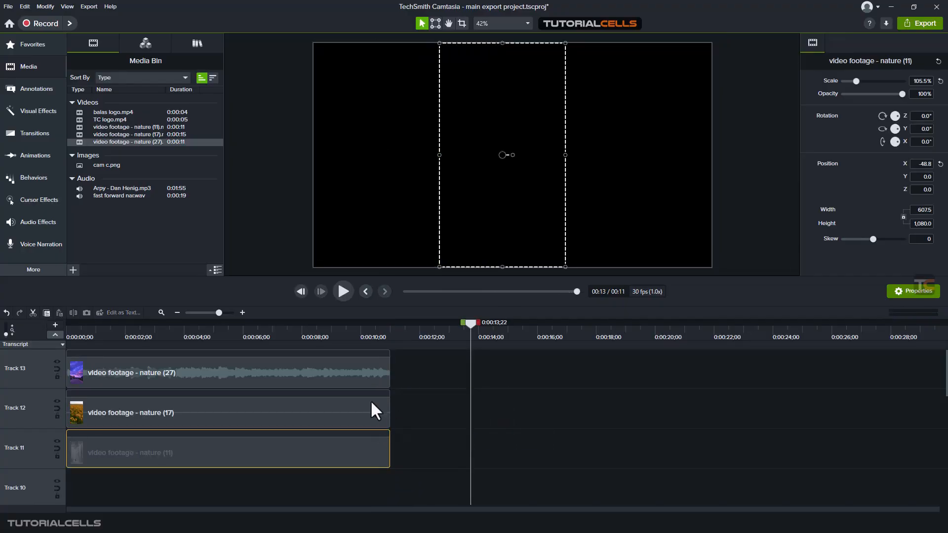
- Browse the annotation callouts, arrows and shapes collections
{"action": "left_click_drag", "start_coordinate": [367, 336], "coordinate": [206, 346]}
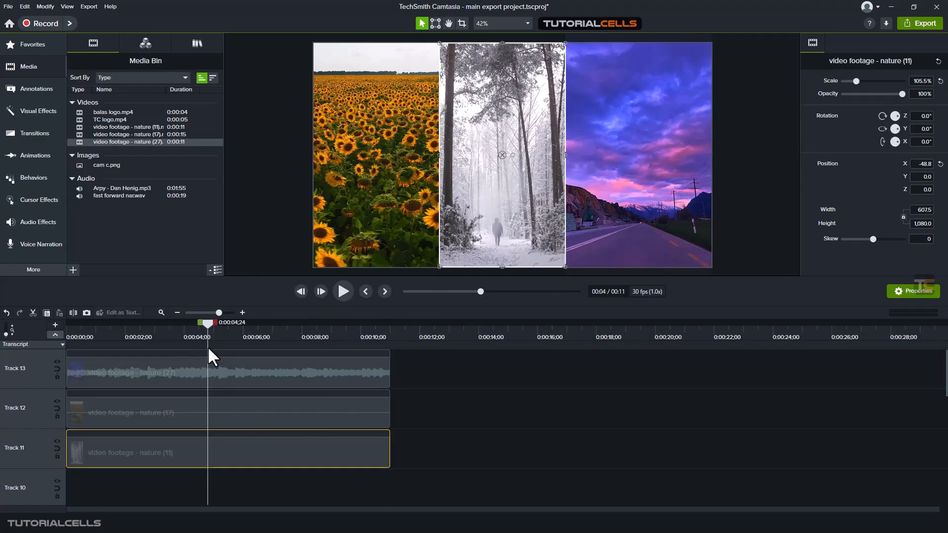
{"action": "left_click", "coordinate": [37, 97]}
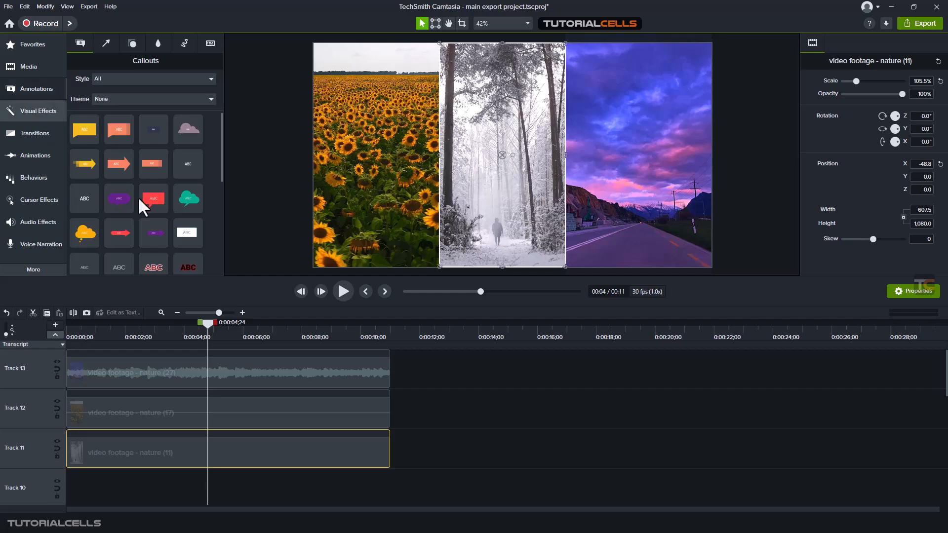
{"action": "left_click", "coordinate": [425, 404]}
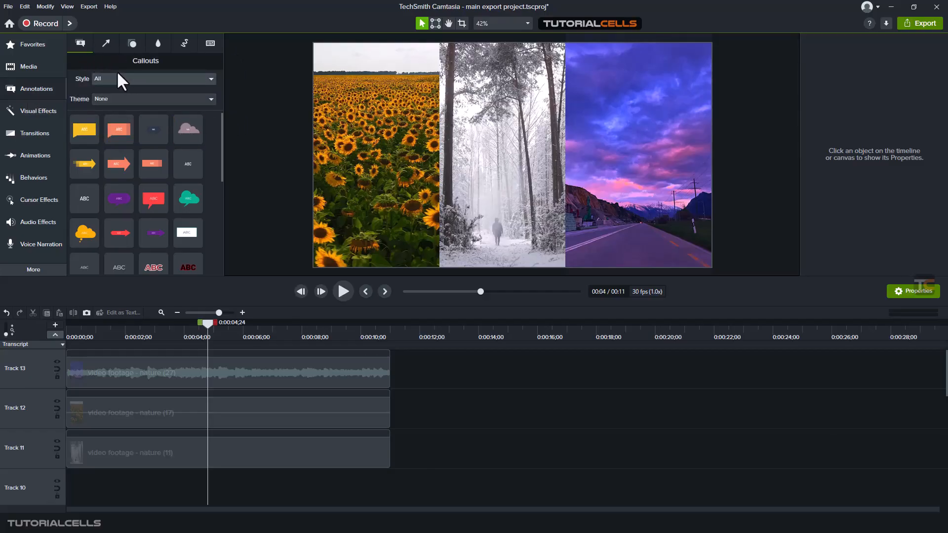
{"action": "left_click", "coordinate": [106, 44]}
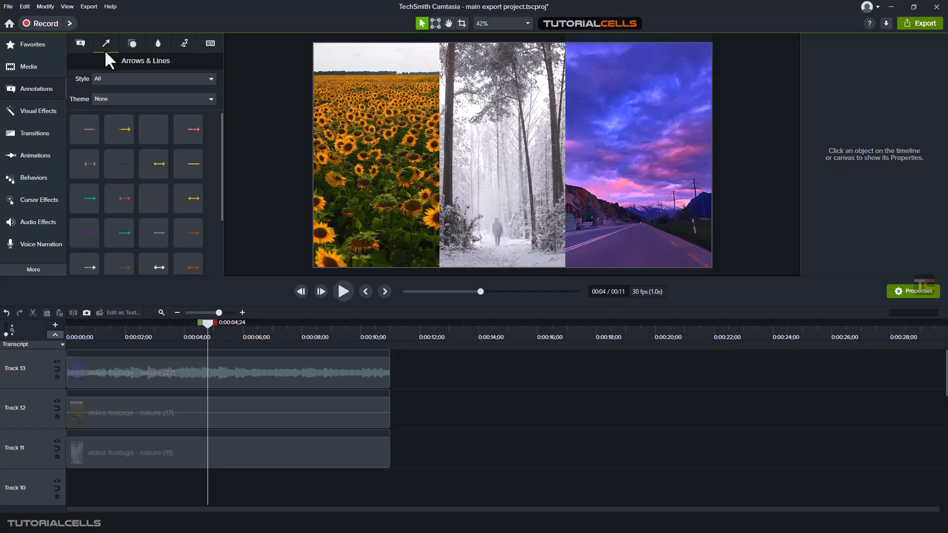
{"action": "left_click", "coordinate": [132, 44]}
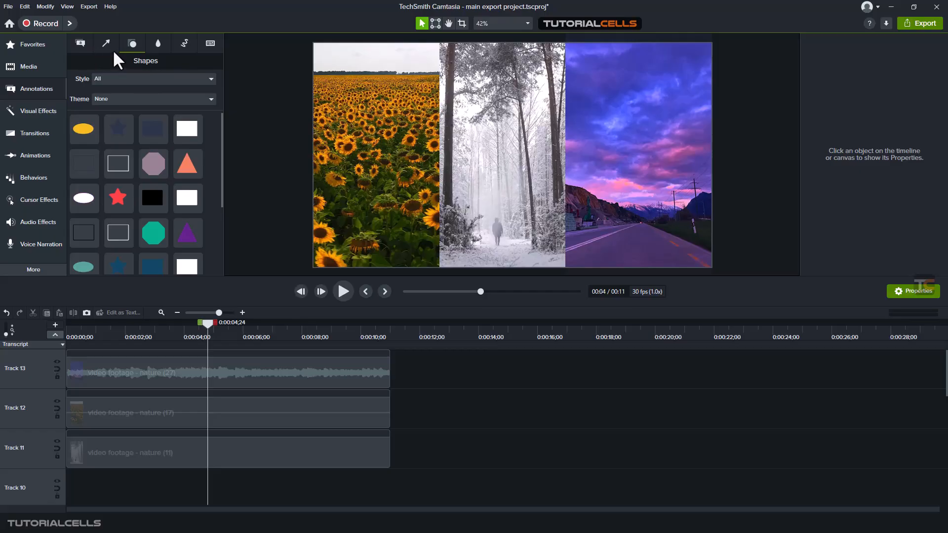
- Browse the Blur & Highlight, Sketch Motion and Keystroke Callouts annotation collections
{"action": "left_click", "coordinate": [158, 43]}
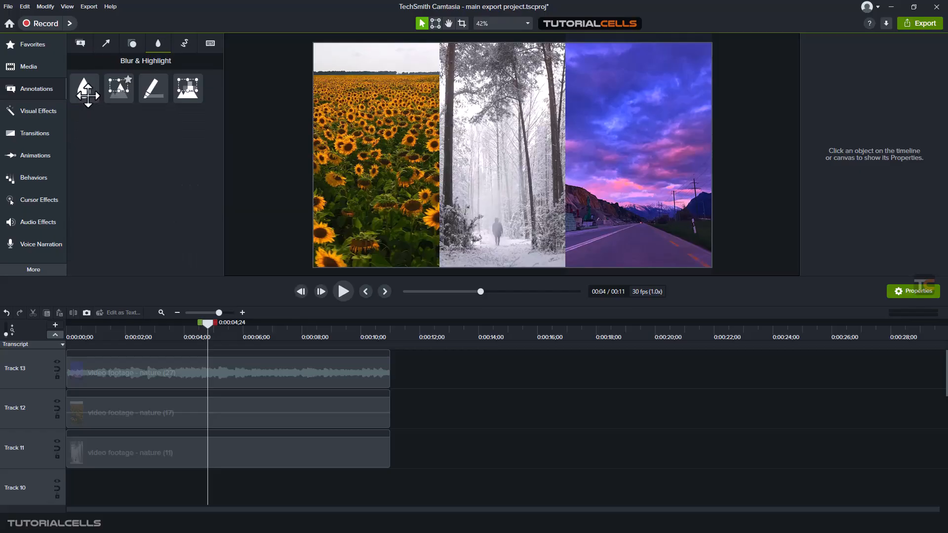
{"action": "left_click", "coordinate": [181, 43]}
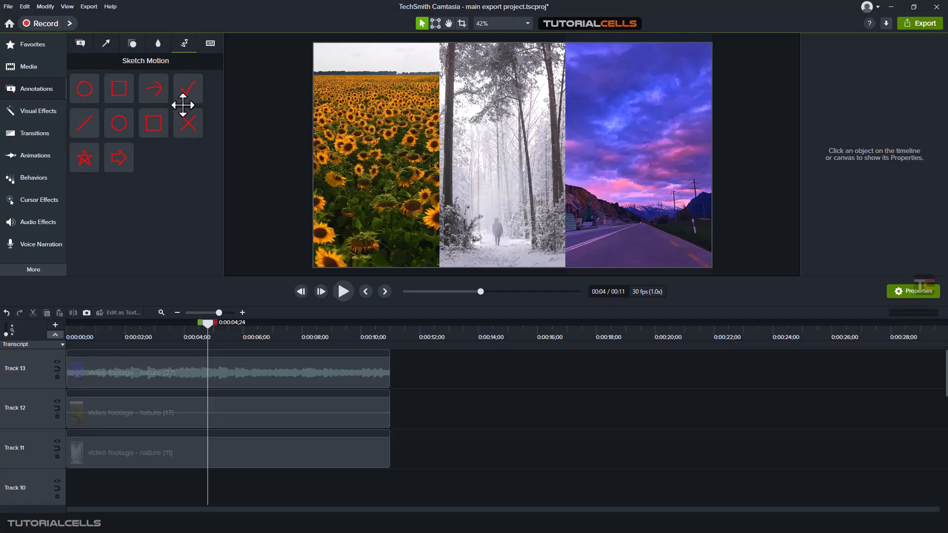
{"action": "left_click", "coordinate": [212, 45]}
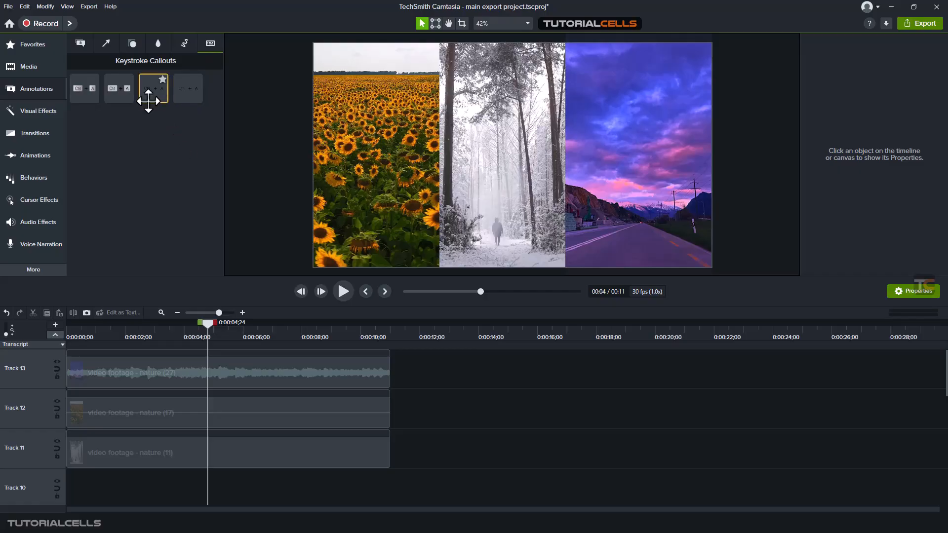
{"action": "left_click", "coordinate": [106, 44]}
{"action": "left_click", "coordinate": [130, 45]}
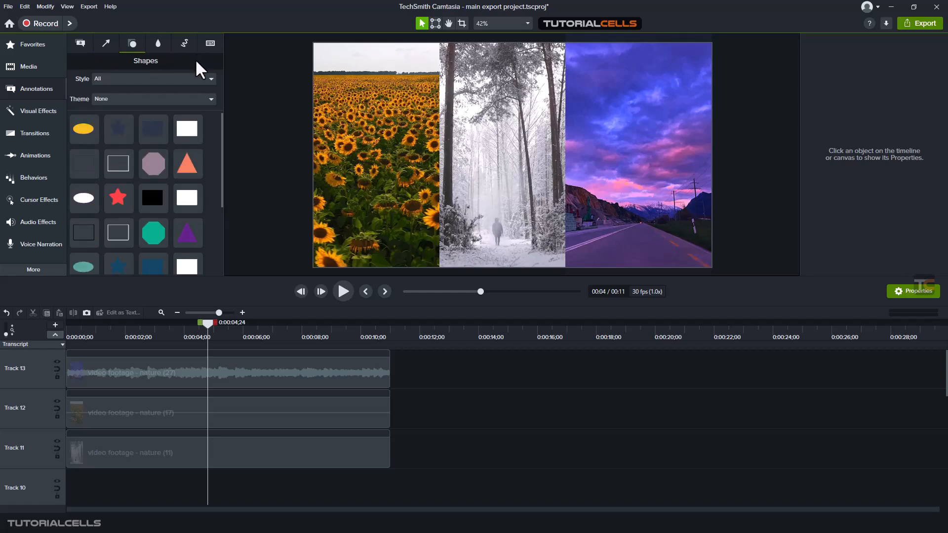
- Filter the callouts collection by the Abstract, Basic and Bold styles, then return to All styles
{"action": "left_click", "coordinate": [79, 44]}
{"action": "left_click", "coordinate": [129, 75]}
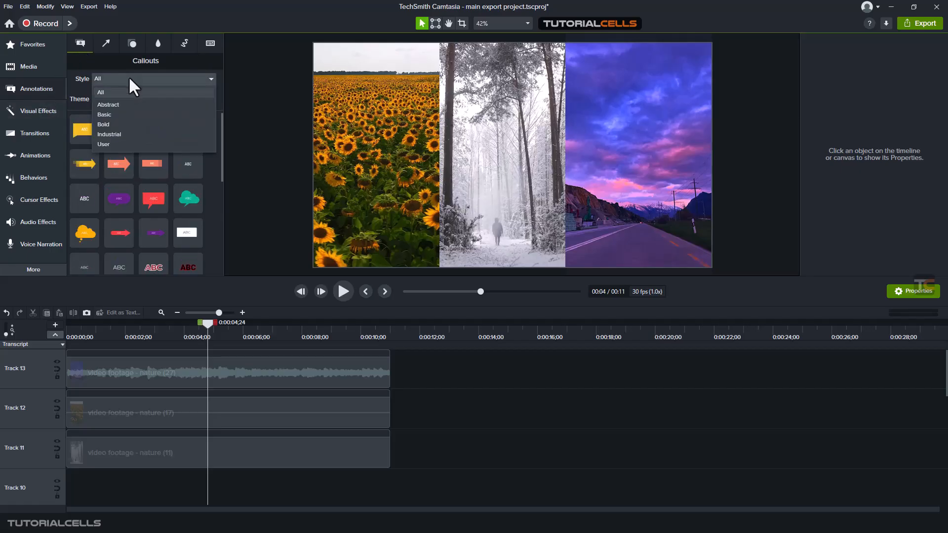
{"action": "left_click", "coordinate": [130, 102]}
{"action": "left_click", "coordinate": [124, 76]}
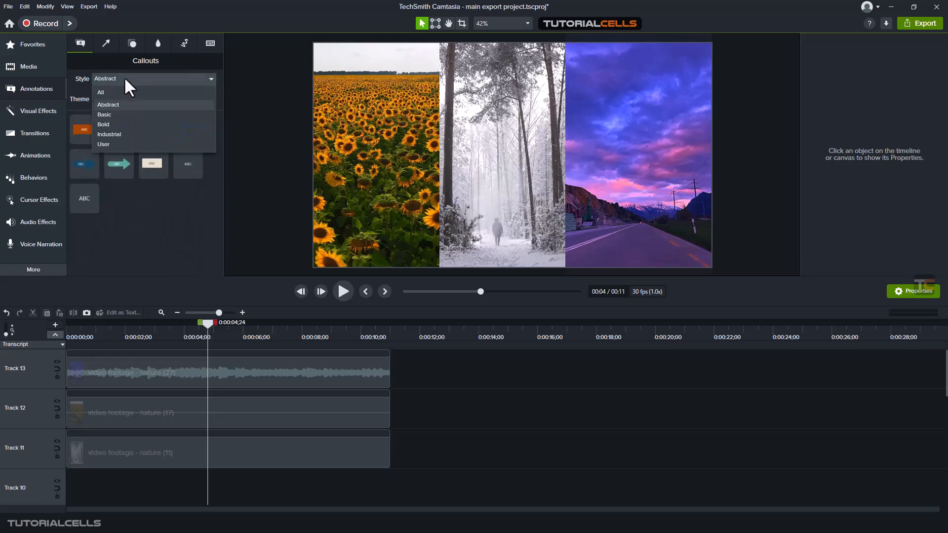
{"action": "left_click", "coordinate": [120, 113]}
{"action": "left_click", "coordinate": [121, 78]}
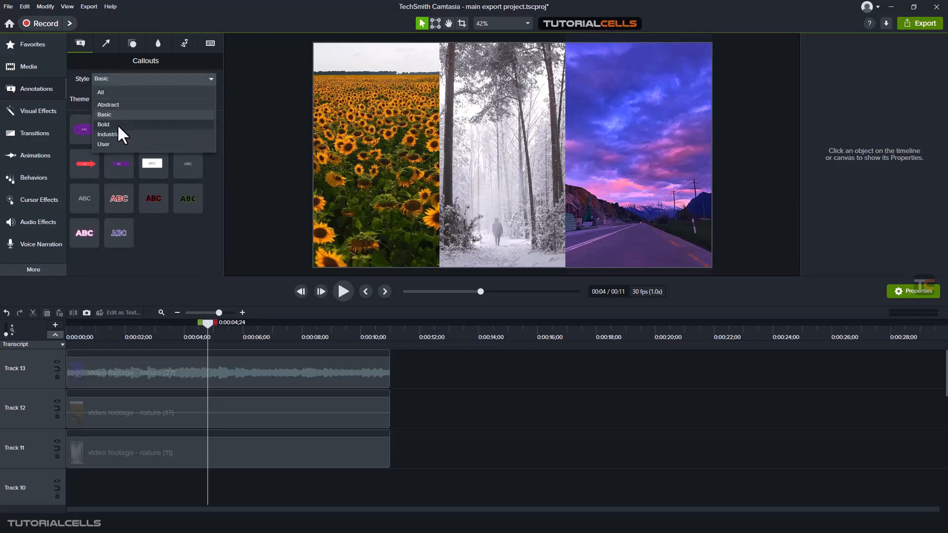
{"action": "left_click", "coordinate": [117, 124]}
{"action": "left_click", "coordinate": [126, 78]}
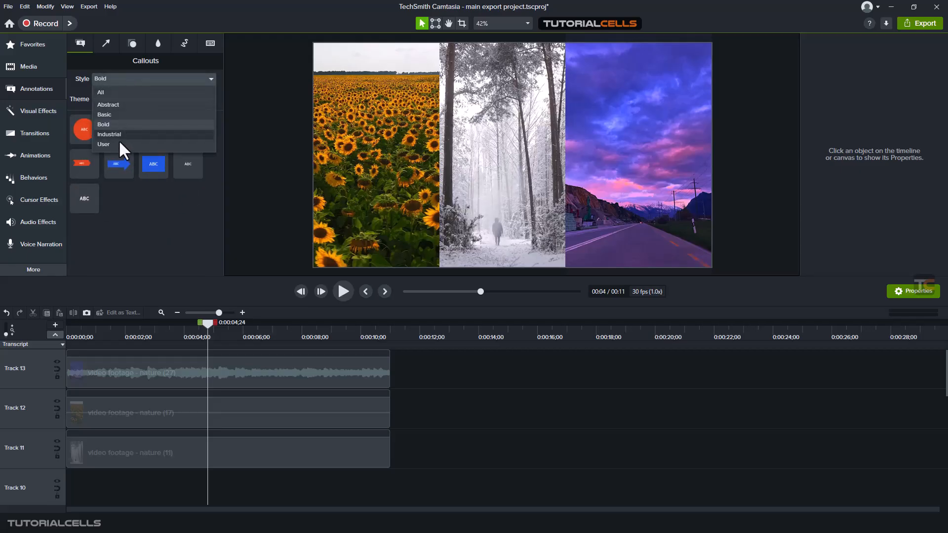
{"action": "left_click", "coordinate": [118, 92]}
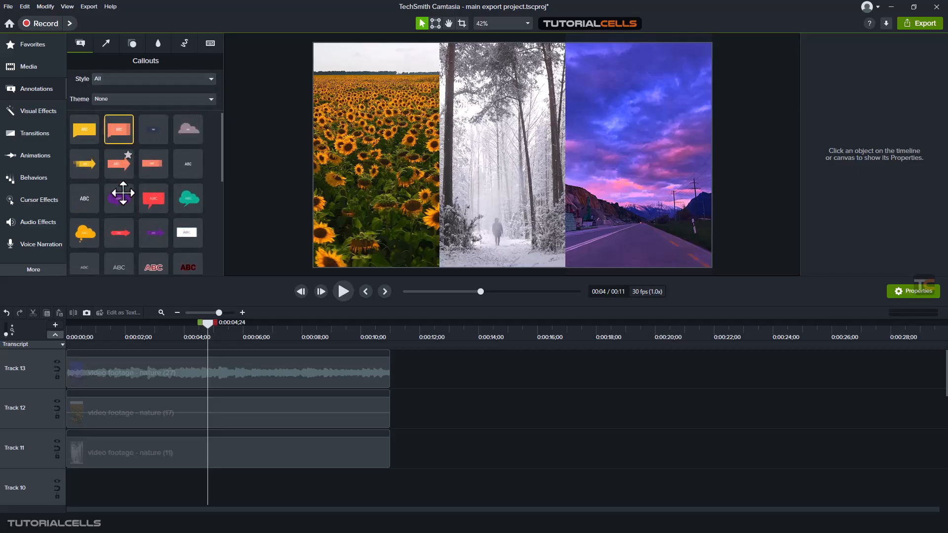
{"action": "scroll", "coordinate": [141, 222], "scroll_direction": "down", "scroll_amount": 5}
{"action": "scroll", "coordinate": [142, 225], "scroll_direction": "up", "scroll_amount": 3}
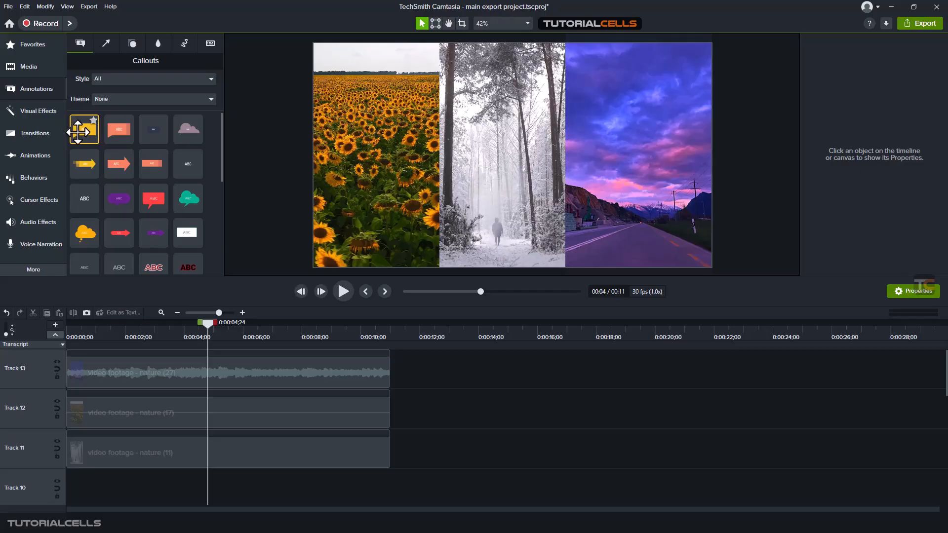
- Drag a yellow speech bubble callout onto the sunset third of the canvas and move its clip to start around 3 seconds
{"action": "left_click_drag", "start_coordinate": [77, 132], "coordinate": [636, 186]}
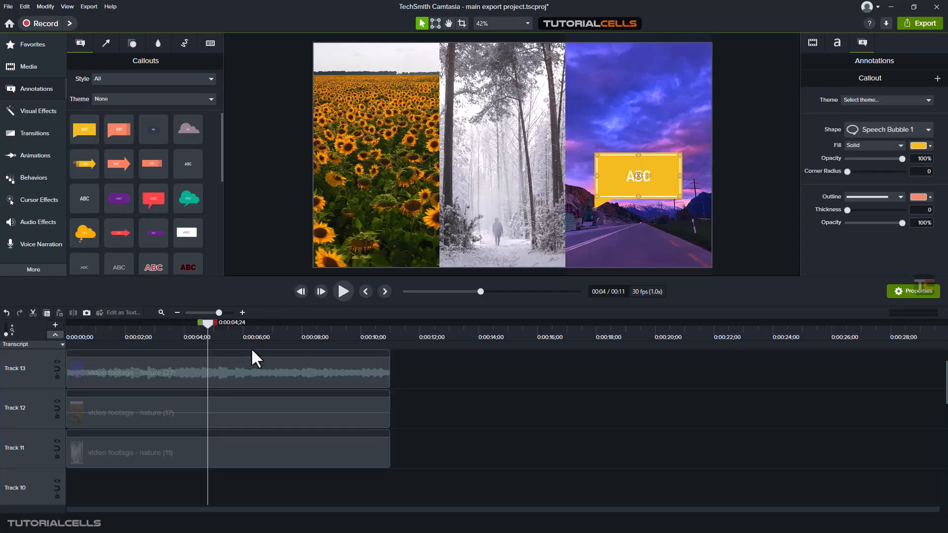
{"action": "scroll", "coordinate": [244, 370], "scroll_direction": "up", "scroll_amount": 2}
{"action": "left_click_drag", "start_coordinate": [258, 373], "coordinate": [192, 374]}
{"action": "left_click_drag", "start_coordinate": [92, 333], "coordinate": [131, 339]}
{"action": "mouse_move", "coordinate": [195, 368]}
{"action": "left_mouse_down"}
{"action": "mouse_move", "coordinate": [253, 369]}
{"action": "mouse_move", "coordinate": [203, 370]}
{"action": "mouse_move", "coordinate": [229, 370]}
{"action": "mouse_move", "coordinate": [214, 370]}
{"action": "left_mouse_up"}
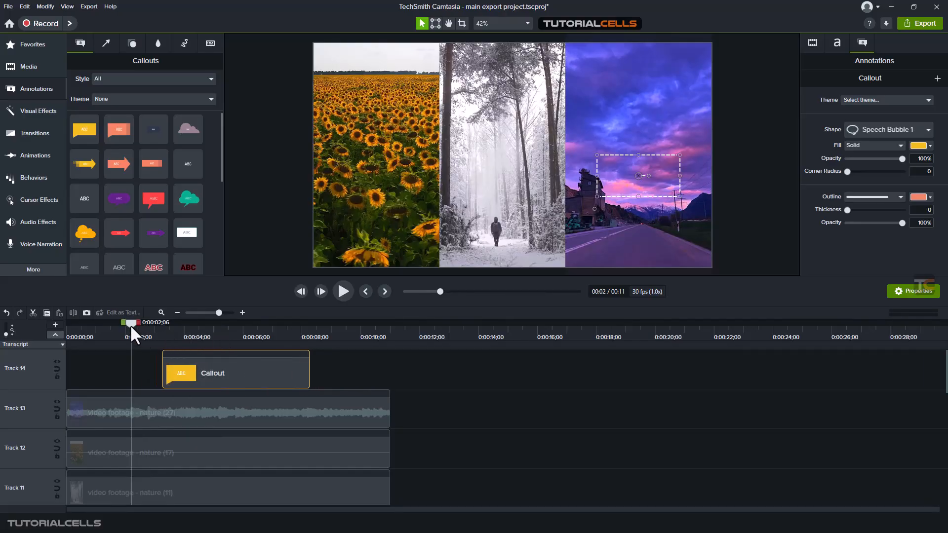
- Shorten the speech bubble callout clip to end around 6 seconds
{"action": "left_click_drag", "start_coordinate": [132, 328], "coordinate": [181, 346]}
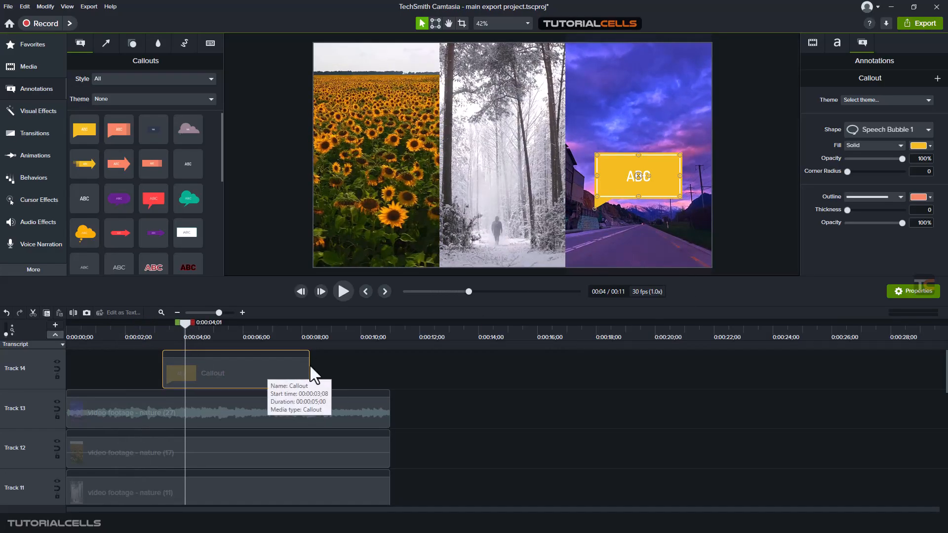
{"action": "left_click_drag", "start_coordinate": [308, 365], "coordinate": [272, 375]}
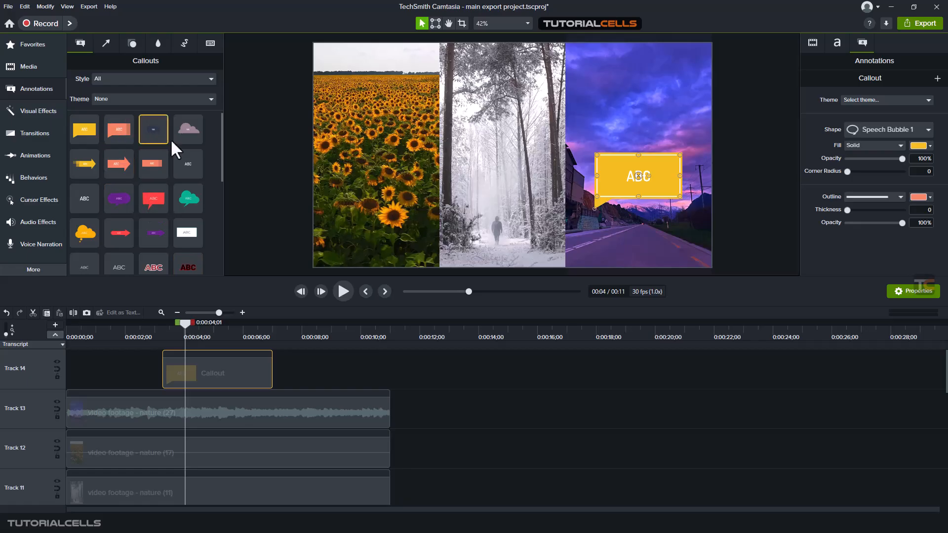
- Place a plain ABC text callout on the forest third and align both callout clips to span the same time range
{"action": "scroll", "coordinate": [191, 208], "scroll_direction": "down", "scroll_amount": 5}
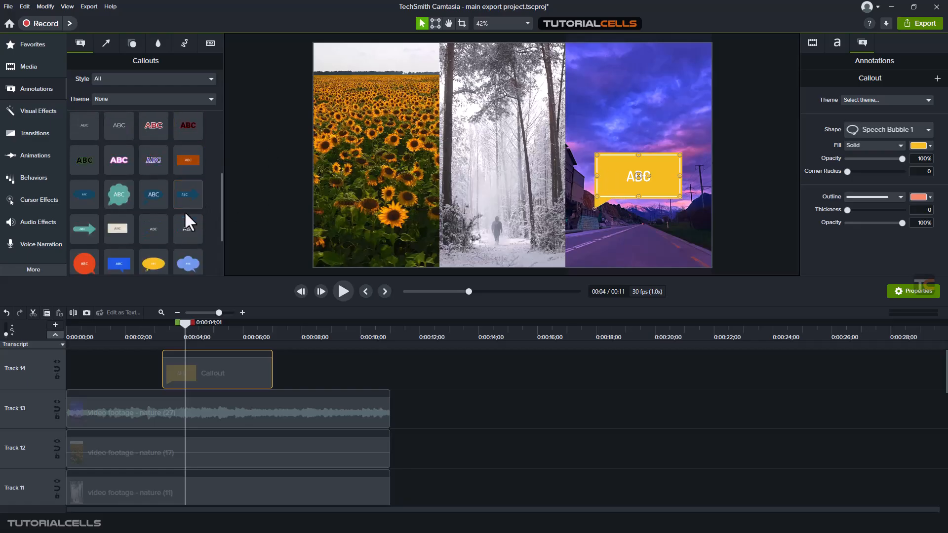
{"action": "scroll", "coordinate": [182, 214], "scroll_direction": "down", "scroll_amount": 1}
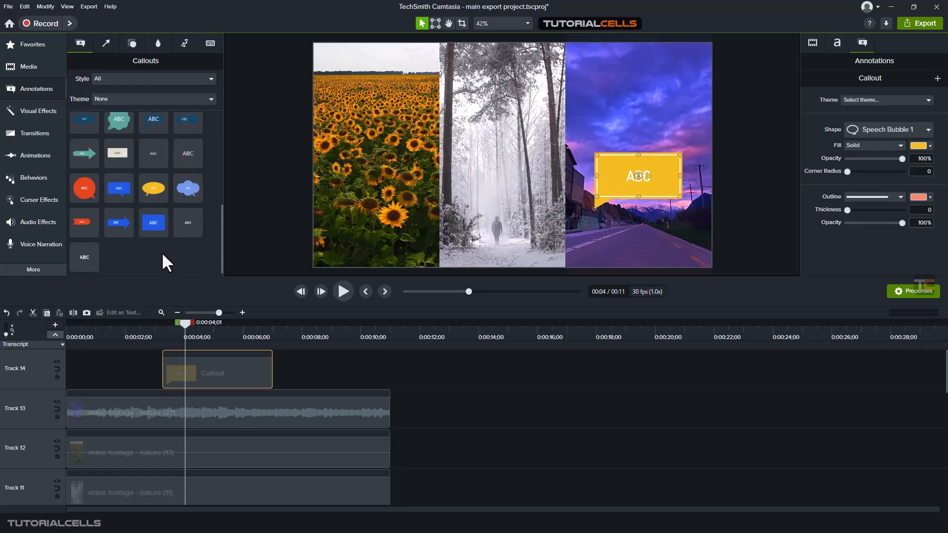
{"action": "left_click_drag", "start_coordinate": [84, 257], "coordinate": [502, 170]}
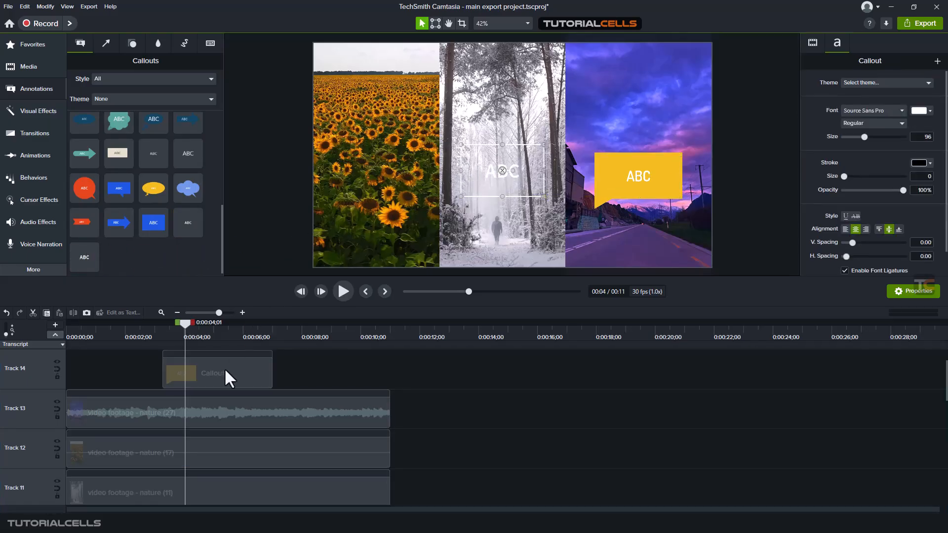
{"action": "left_click_drag", "start_coordinate": [227, 370], "coordinate": [206, 364]}
{"action": "left_click_drag", "start_coordinate": [272, 403], "coordinate": [316, 395]}
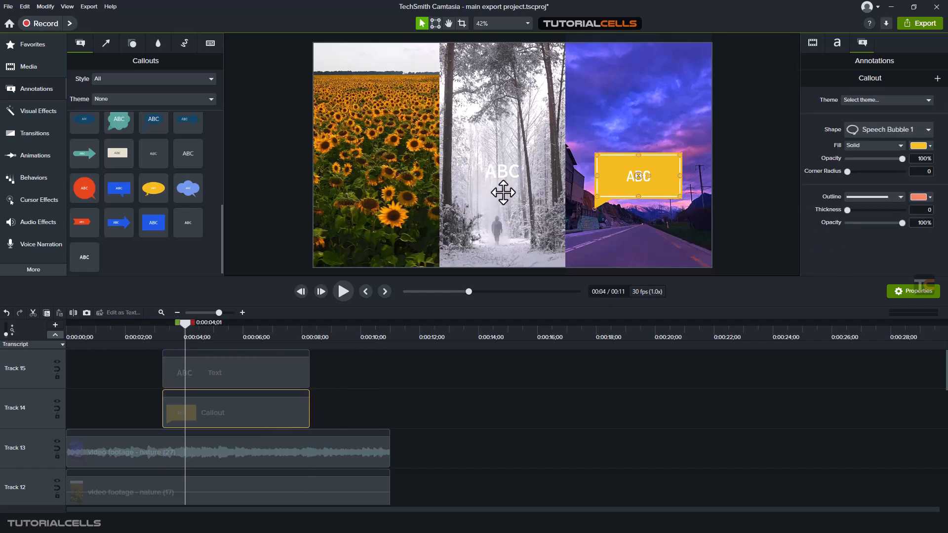
- Open the Theme Manager from the callout theme list and close it again
{"action": "scroll", "coordinate": [139, 225], "scroll_direction": "up", "scroll_amount": 2}
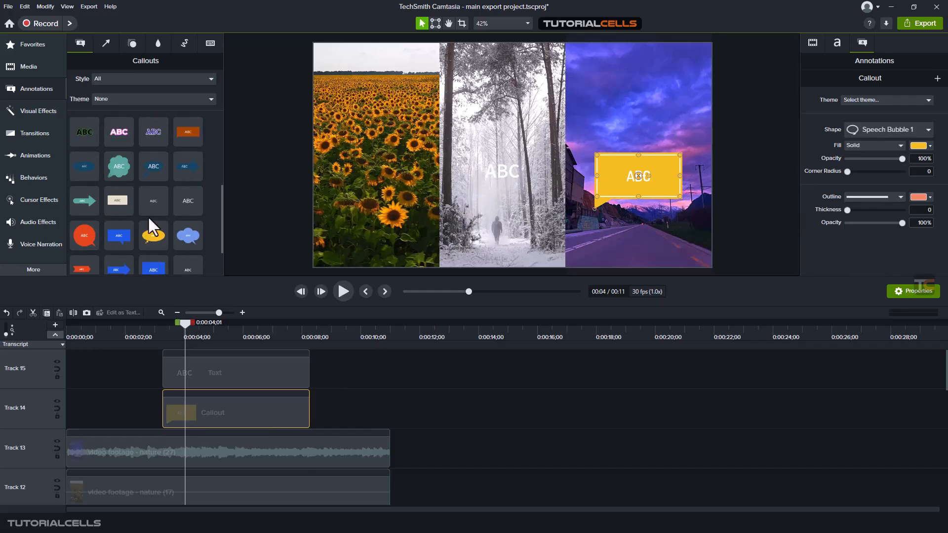
{"action": "scroll", "coordinate": [148, 212], "scroll_direction": "up", "scroll_amount": 5}
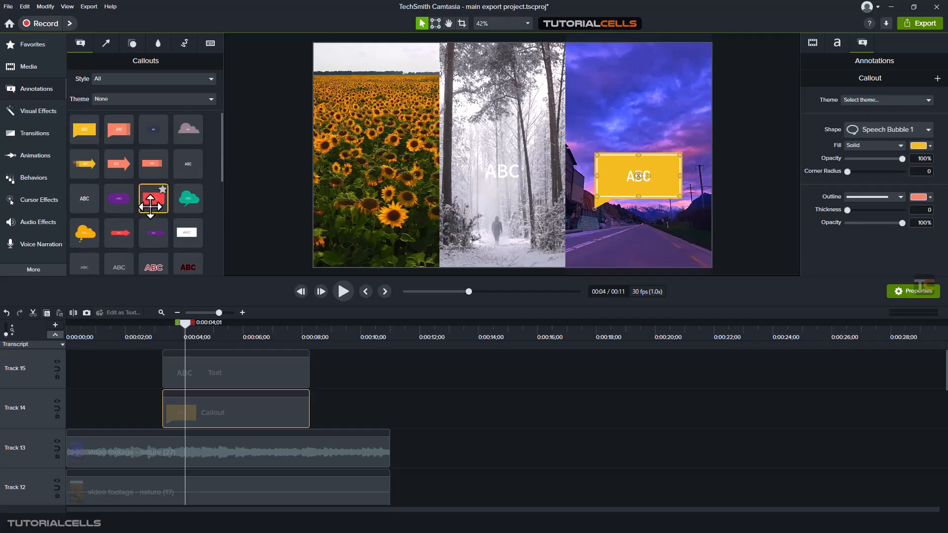
{"action": "left_click", "coordinate": [115, 101]}
{"action": "left_click", "coordinate": [115, 102]}
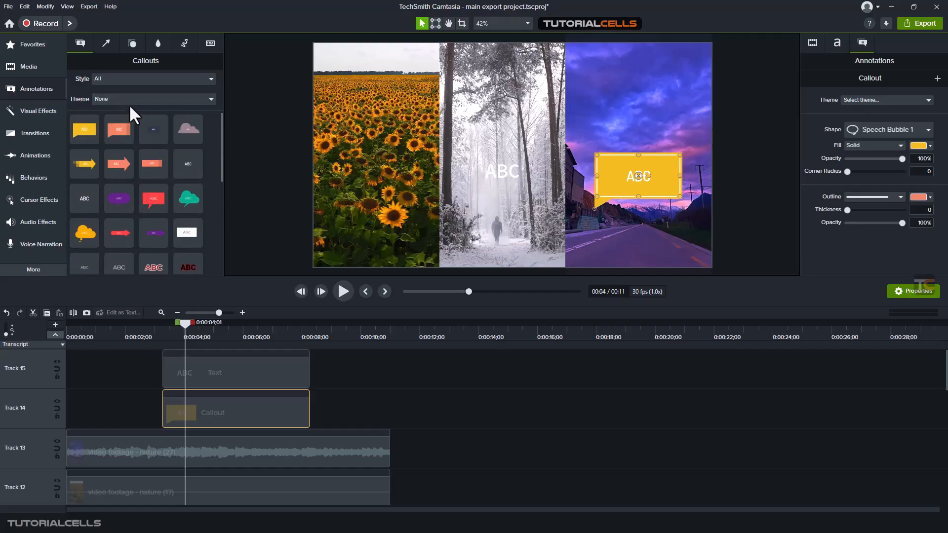
{"action": "left_click", "coordinate": [129, 99]}
{"action": "left_click", "coordinate": [124, 142]}
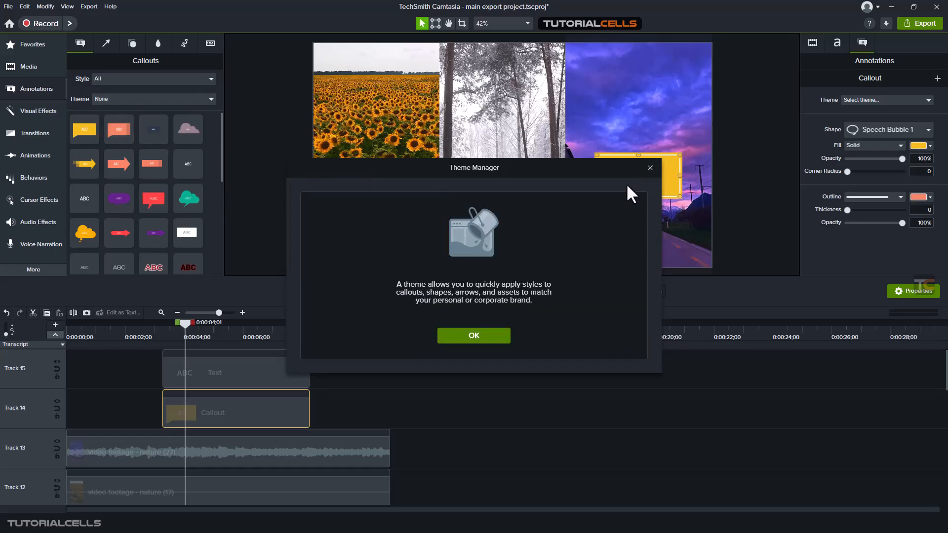
{"action": "left_click", "coordinate": [647, 170]}
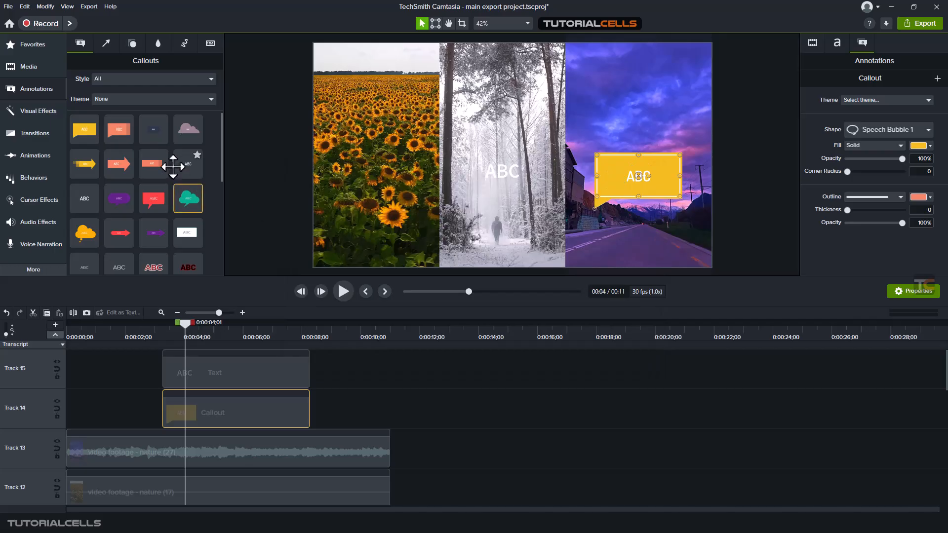
- Add a yellow arrow near the top of the sunflower third and align its clip with the callout clips
{"action": "left_click", "coordinate": [105, 43]}
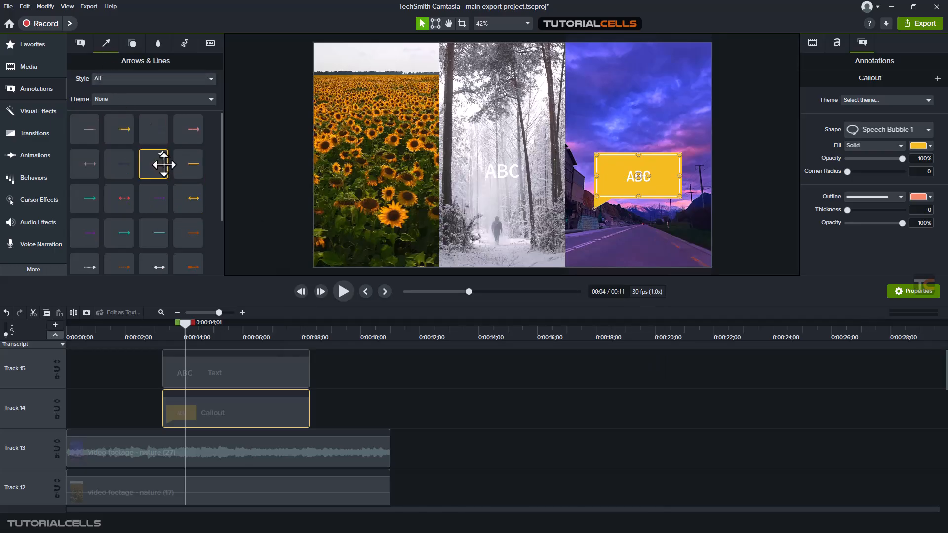
{"action": "scroll", "coordinate": [137, 171], "scroll_direction": "down", "scroll_amount": 2}
{"action": "scroll", "coordinate": [142, 180], "scroll_direction": "down", "scroll_amount": 1}
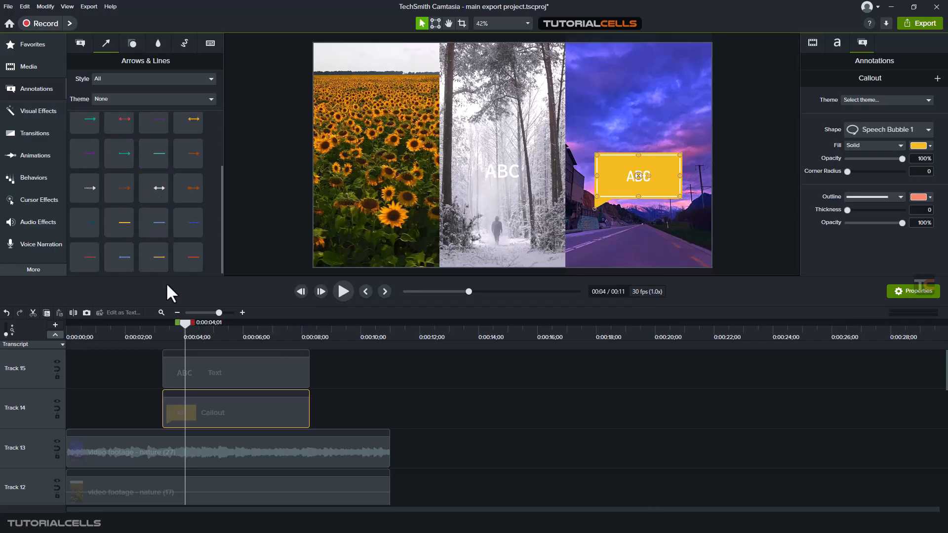
{"action": "scroll", "coordinate": [130, 217], "scroll_direction": "up", "scroll_amount": 3}
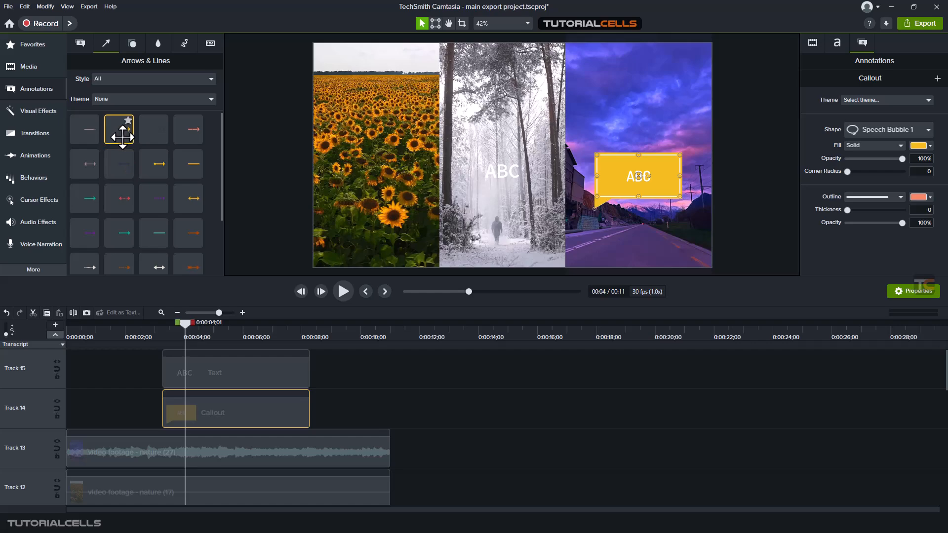
{"action": "left_click_drag", "start_coordinate": [124, 159], "coordinate": [364, 60]}
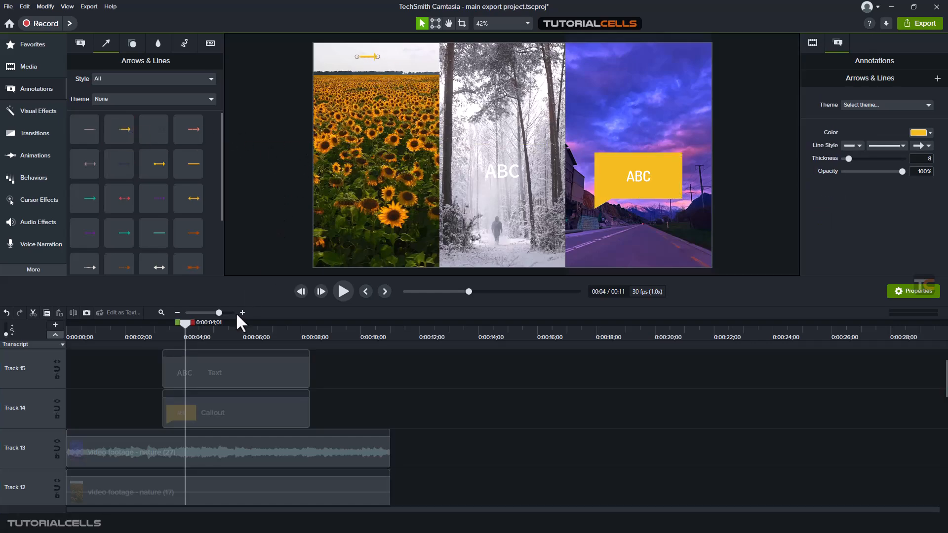
{"action": "left_click_drag", "start_coordinate": [252, 375], "coordinate": [221, 372]}
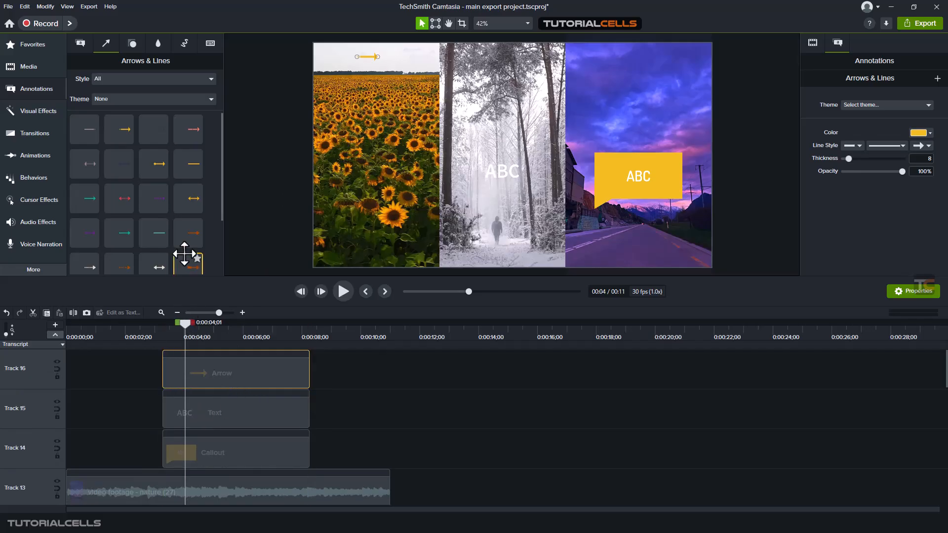
- Add a red star shape to the sunflower third and align its clip with the other annotations
{"action": "left_click", "coordinate": [130, 45]}
{"action": "scroll", "coordinate": [155, 215], "scroll_direction": "down", "scroll_amount": 3}
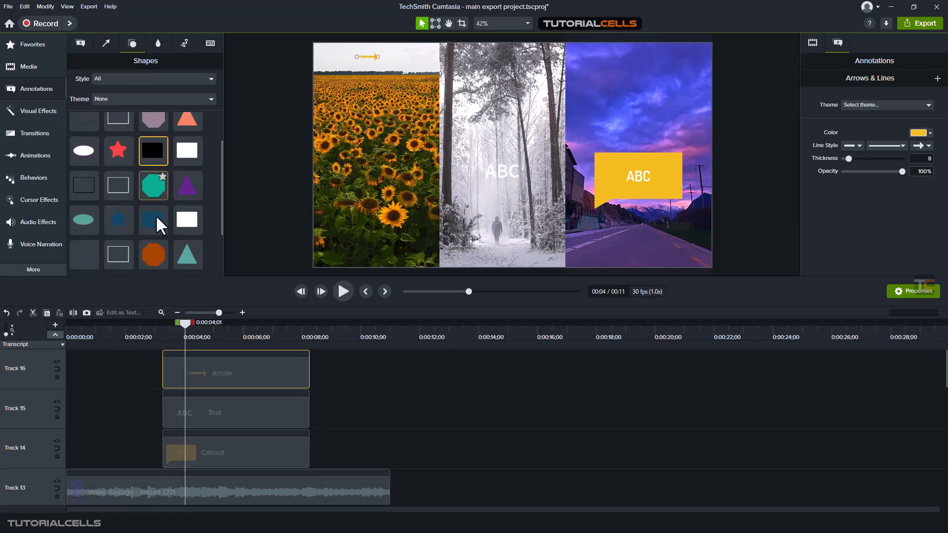
{"action": "scroll", "coordinate": [169, 256], "scroll_direction": "up", "scroll_amount": 3}
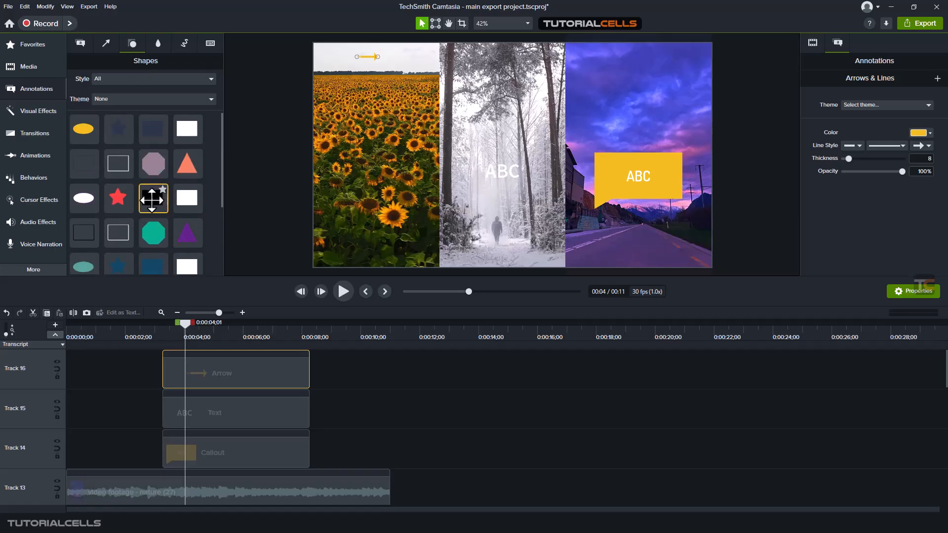
{"action": "left_click_drag", "start_coordinate": [117, 198], "coordinate": [393, 183]}
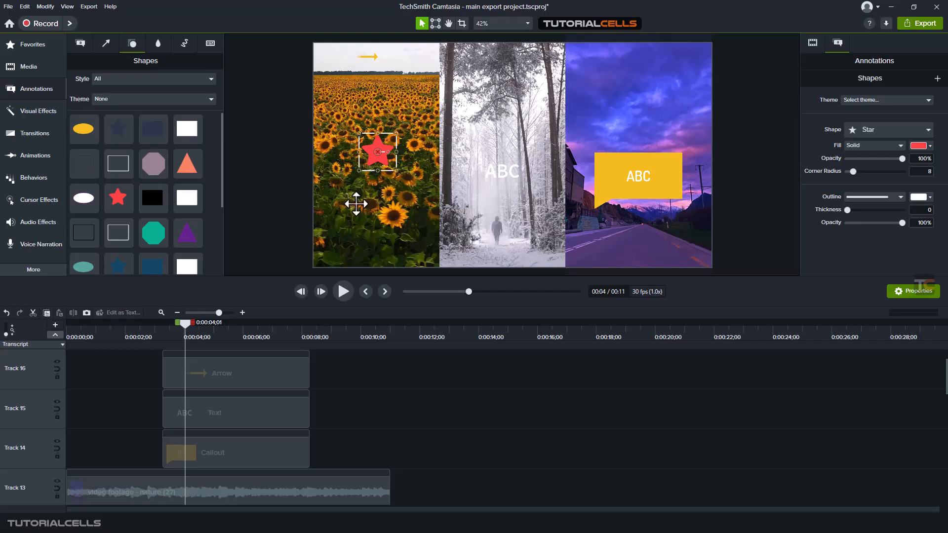
{"action": "scroll", "coordinate": [180, 224], "scroll_direction": "down", "scroll_amount": 2}
{"action": "scroll", "coordinate": [168, 207], "scroll_direction": "up", "scroll_amount": 3}
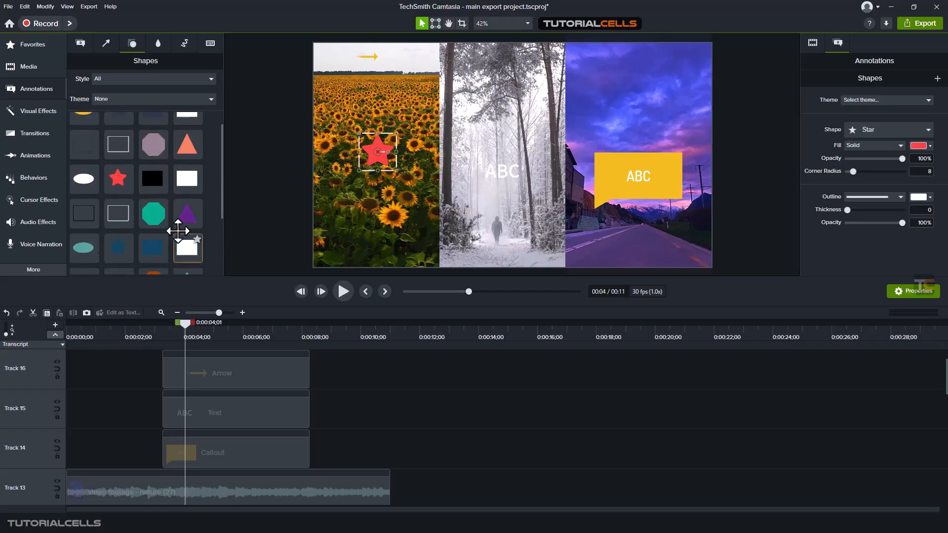
{"action": "scroll", "coordinate": [241, 395], "scroll_direction": "up", "scroll_amount": 2}
{"action": "left_click_drag", "start_coordinate": [248, 381], "coordinate": [232, 364]}
{"action": "scroll", "coordinate": [239, 390], "scroll_direction": "down", "scroll_amount": 3}
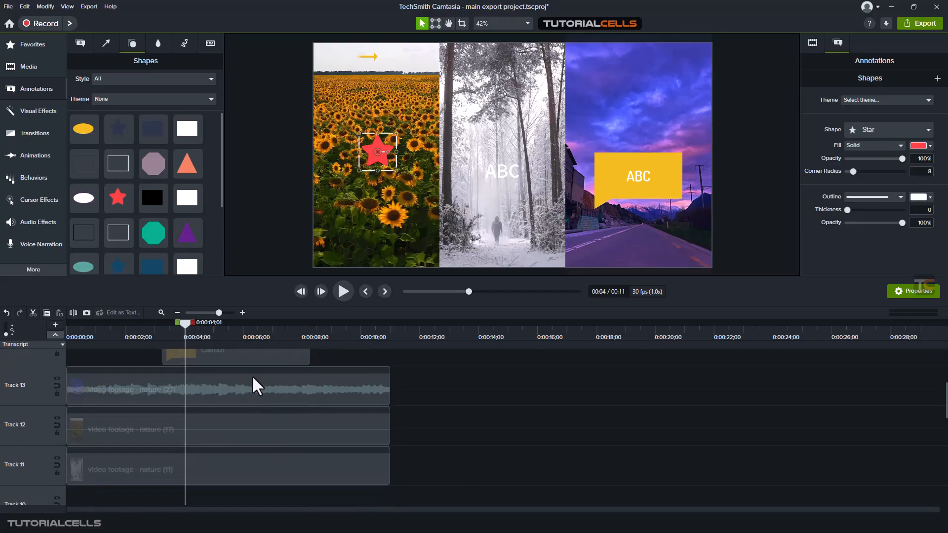
{"action": "scroll", "coordinate": [252, 388], "scroll_direction": "up", "scroll_amount": 1}
- Try scaling, fading, rotating and skewing the road callout, then reset its visual properties
{"action": "left_click", "coordinate": [251, 400]}
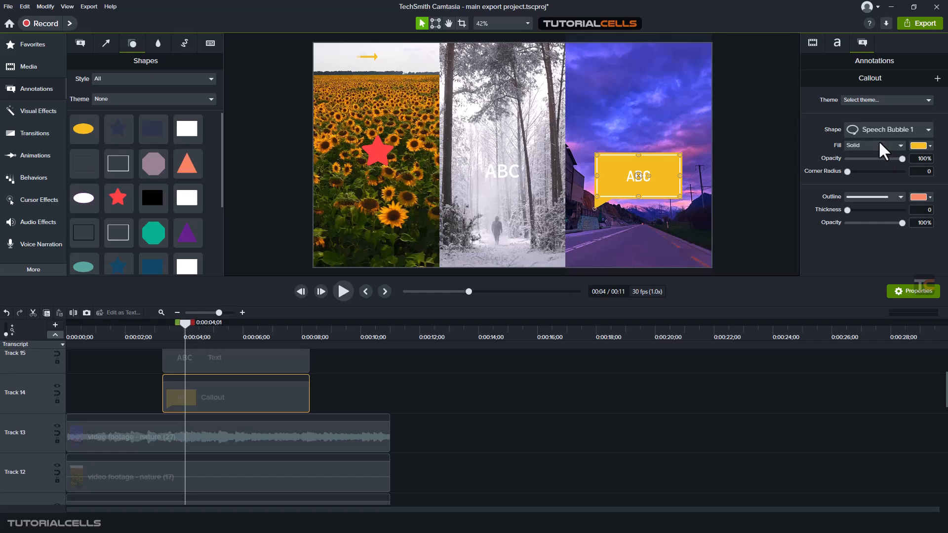
{"action": "left_click", "coordinate": [813, 43]}
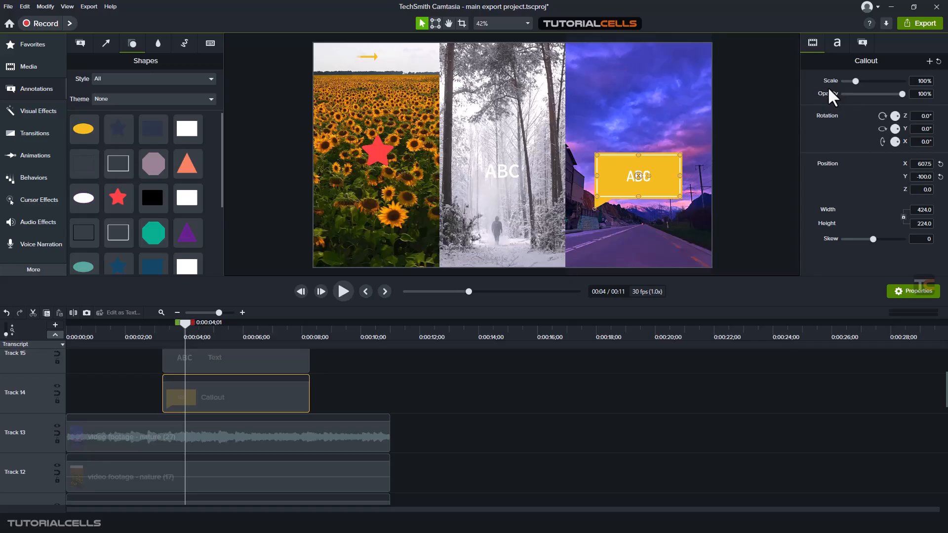
{"action": "left_click_drag", "start_coordinate": [854, 80], "coordinate": [858, 80]}
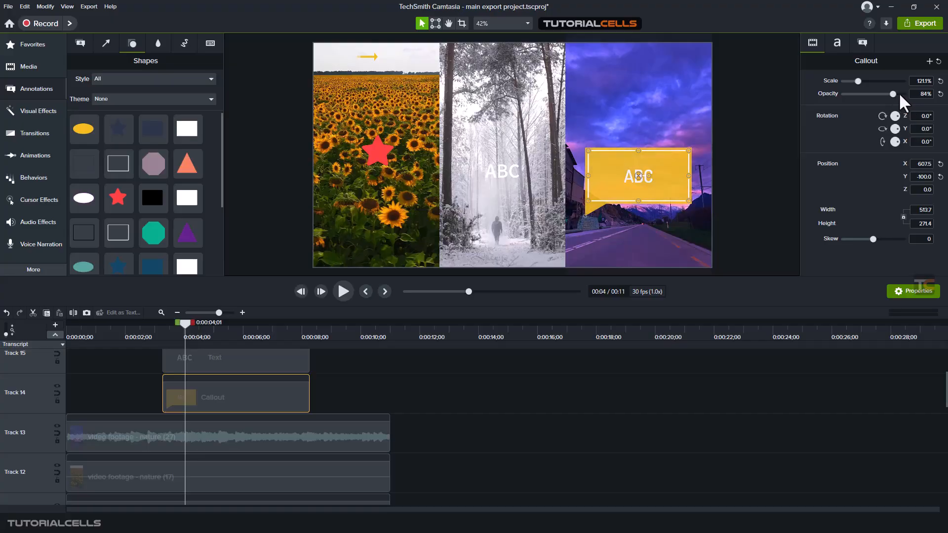
{"action": "left_click_drag", "start_coordinate": [900, 117], "coordinate": [896, 140]}
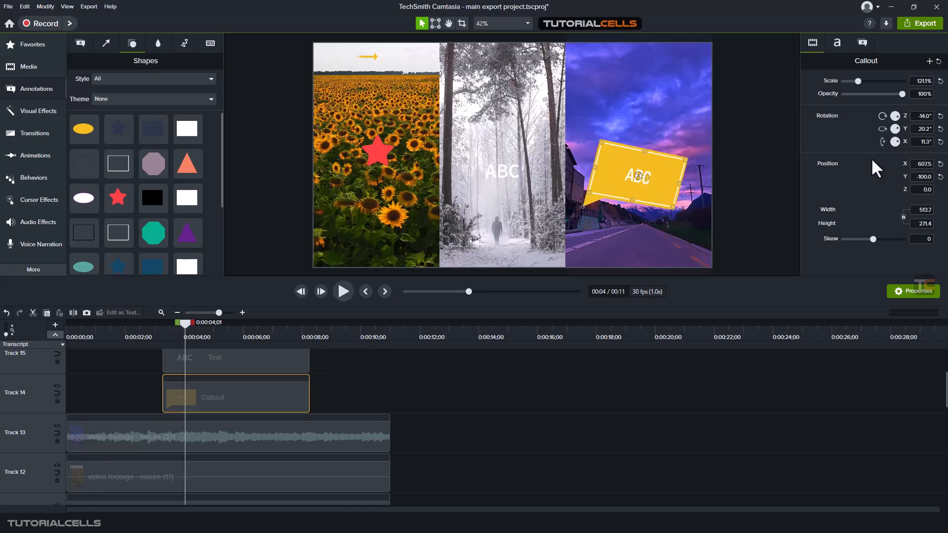
{"action": "left_click_drag", "start_coordinate": [640, 176], "coordinate": [642, 166]}
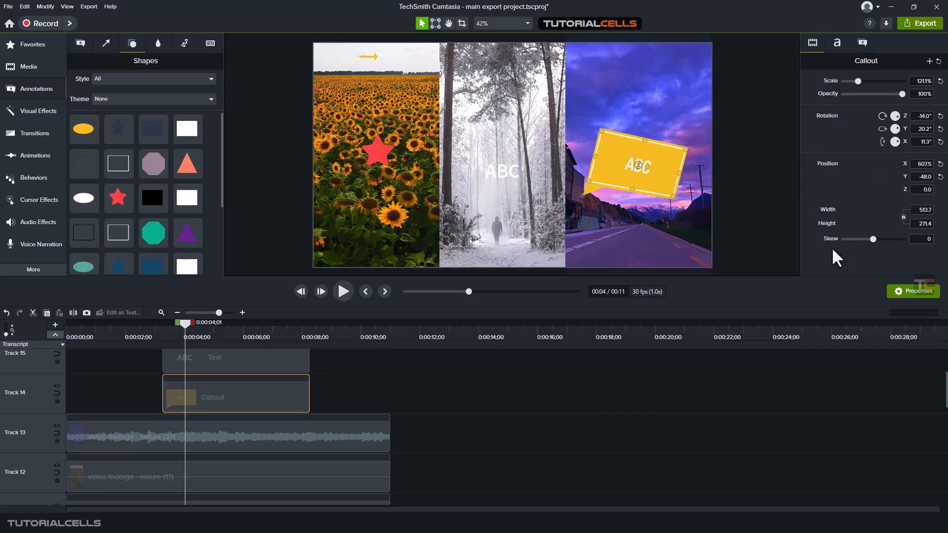
{"action": "left_click", "coordinate": [865, 239]}
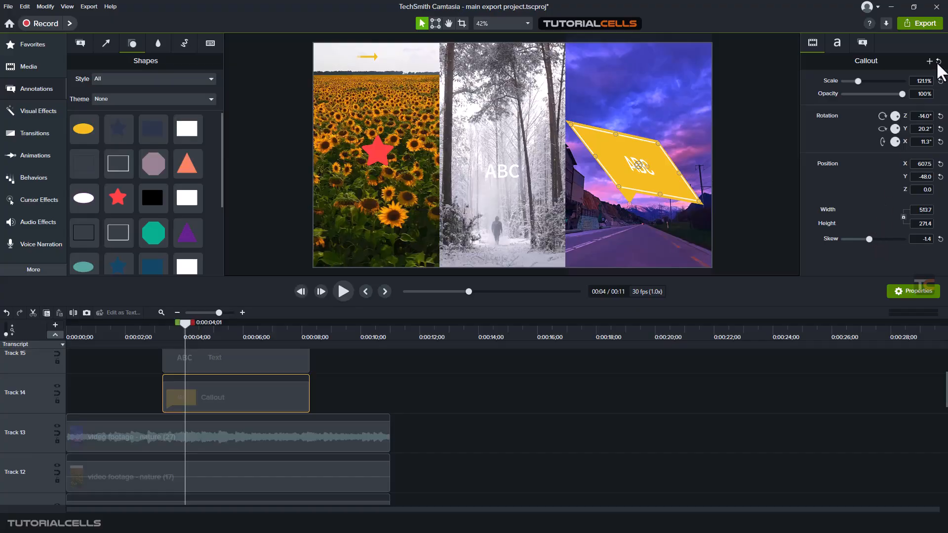
{"action": "left_click", "coordinate": [937, 62]}
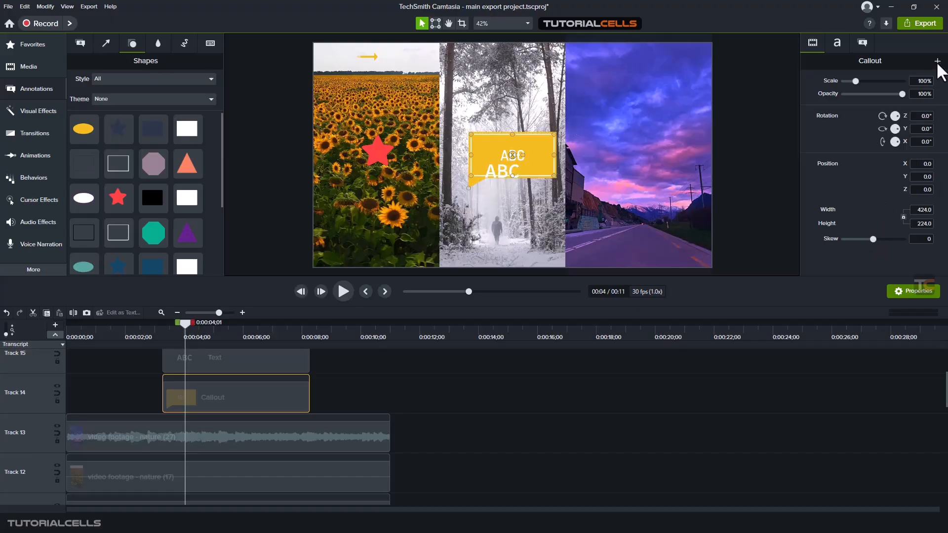
- Move the callout back onto the road third and replace its text with hi there
{"action": "left_click_drag", "start_coordinate": [515, 158], "coordinate": [638, 165]}
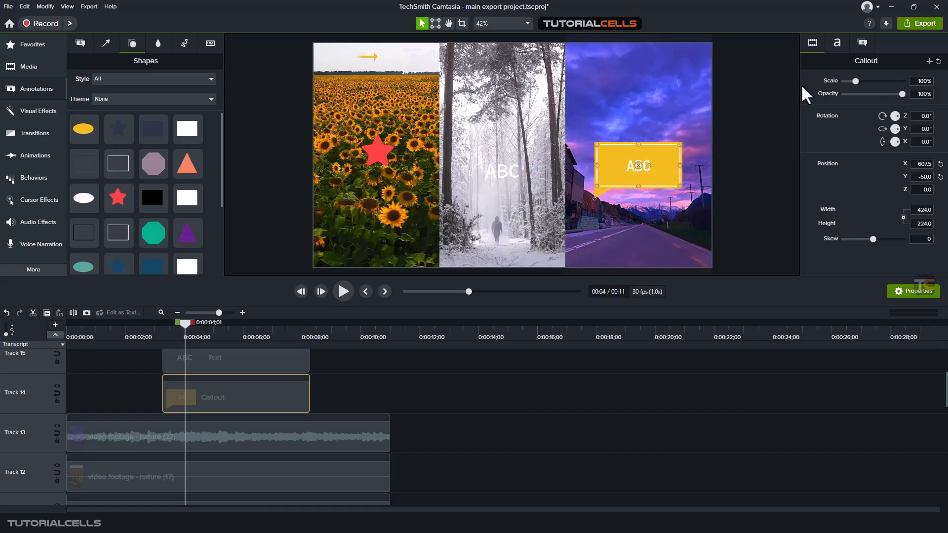
{"action": "left_click", "coordinate": [837, 44]}
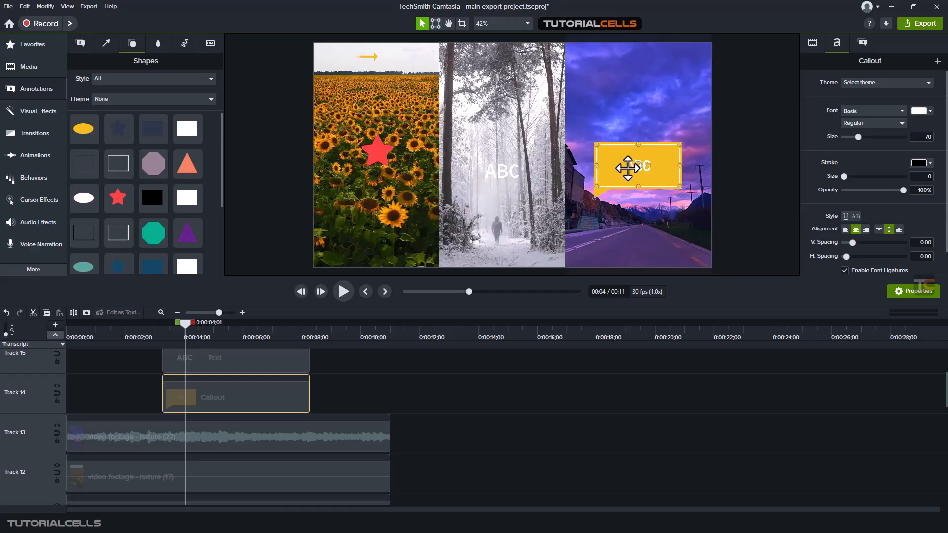
{"action": "double_click", "coordinate": [628, 168]}
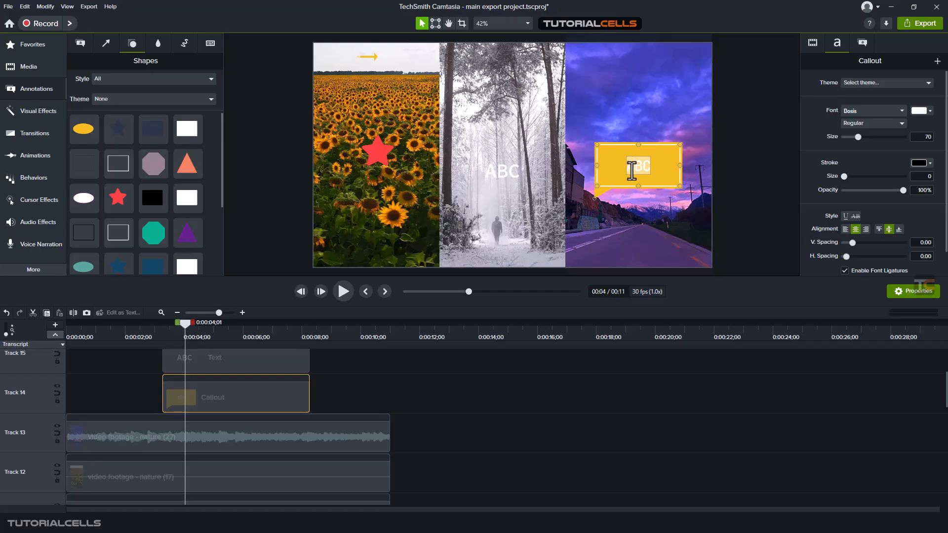
{"action": "type", "text": "hi there"}
{"action": "left_click", "coordinate": [775, 138]}
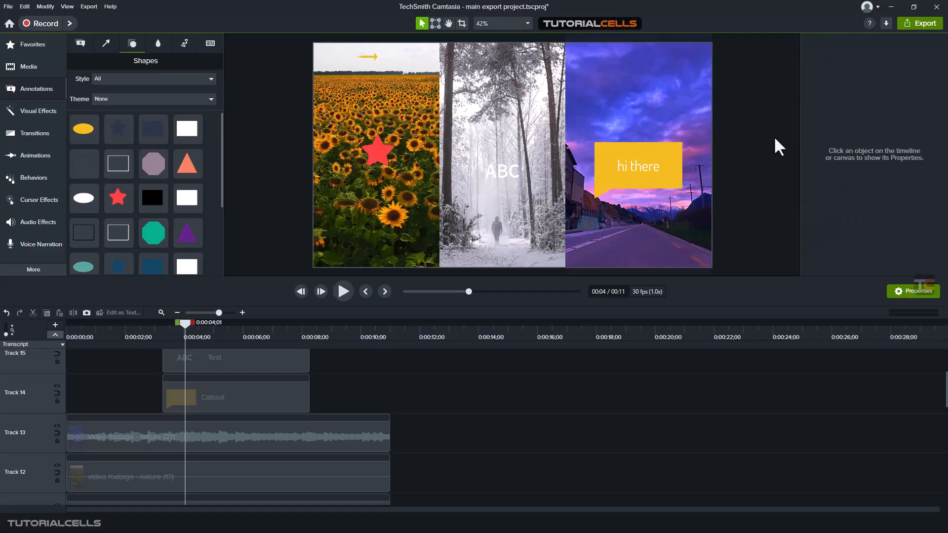
- Set the callout text to Bold and its font size to 79
{"action": "left_click", "coordinate": [649, 162]}
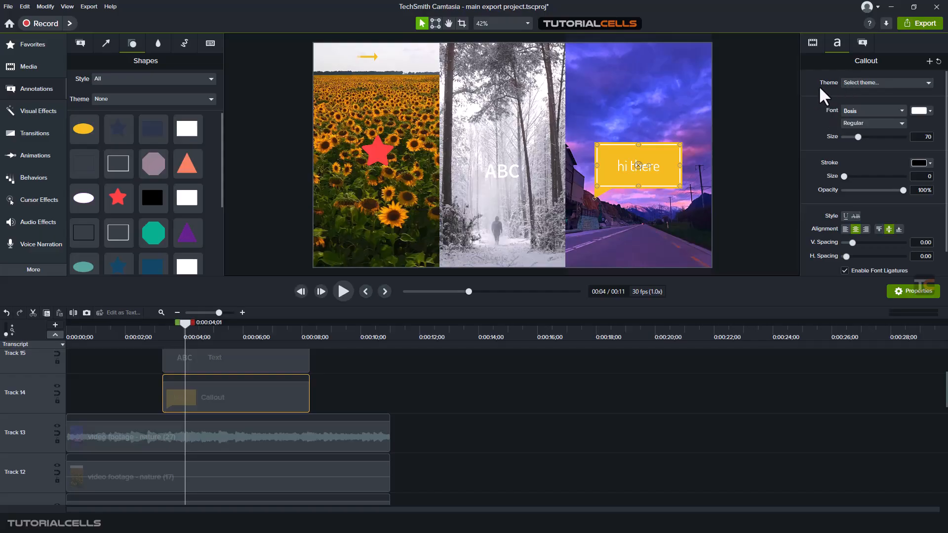
{"action": "left_click", "coordinate": [857, 82]}
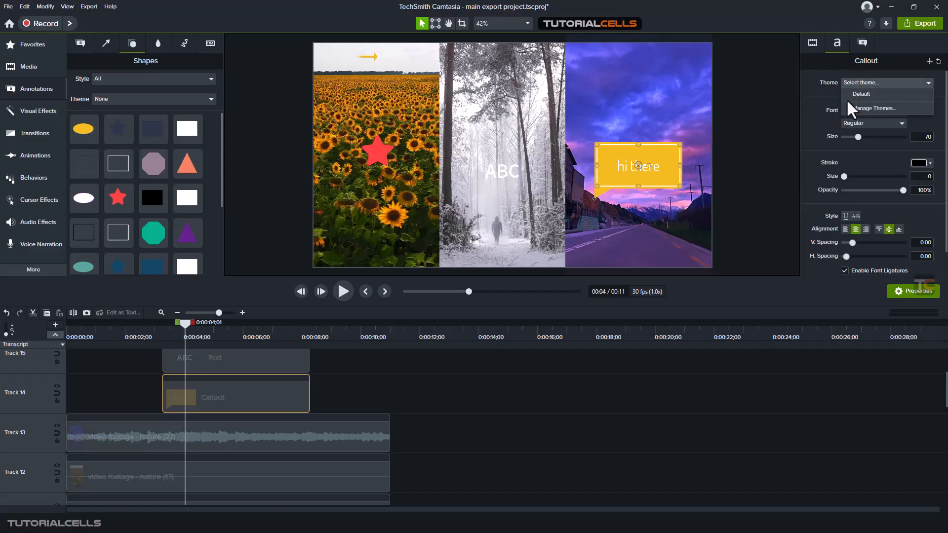
{"action": "left_click", "coordinate": [807, 96]}
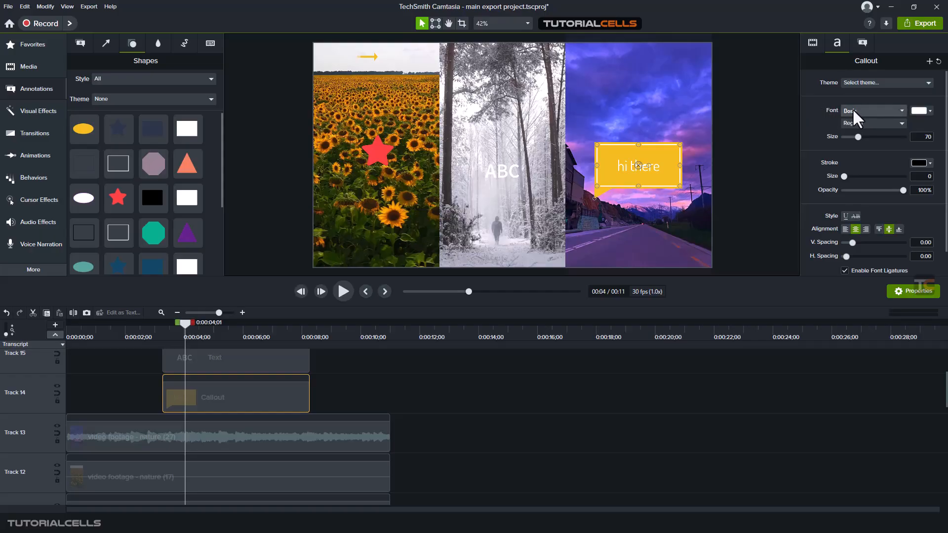
{"action": "left_click", "coordinate": [871, 120]}
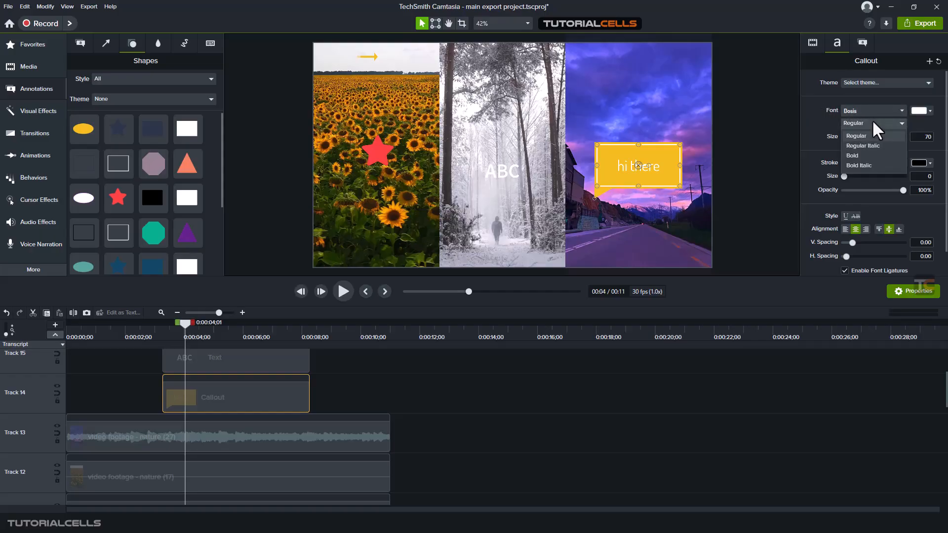
{"action": "left_click", "coordinate": [861, 154]}
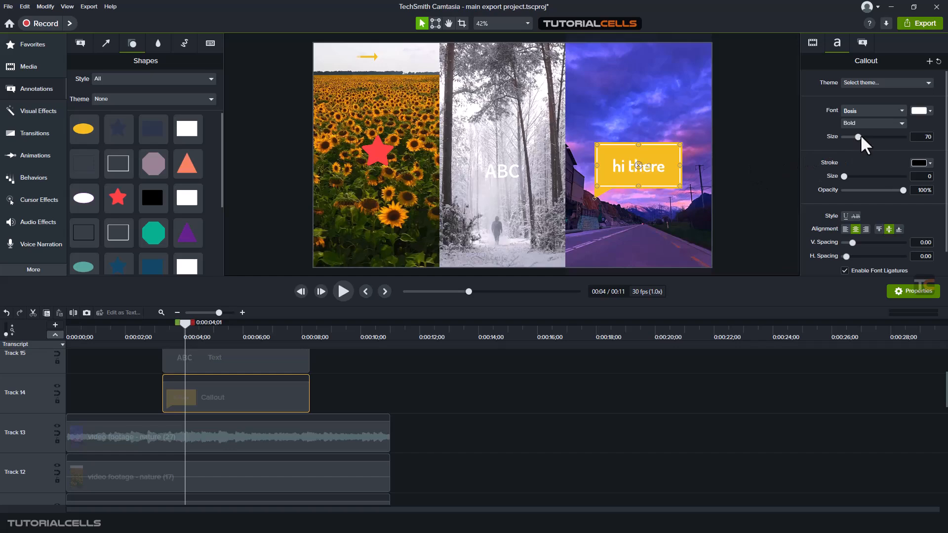
{"action": "left_click_drag", "start_coordinate": [860, 137], "coordinate": [860, 134]}
- Add a black stroke of size 4 at 100% opacity to the callout text
{"action": "scroll", "coordinate": [655, 175], "scroll_direction": "up", "scroll_amount": 3}
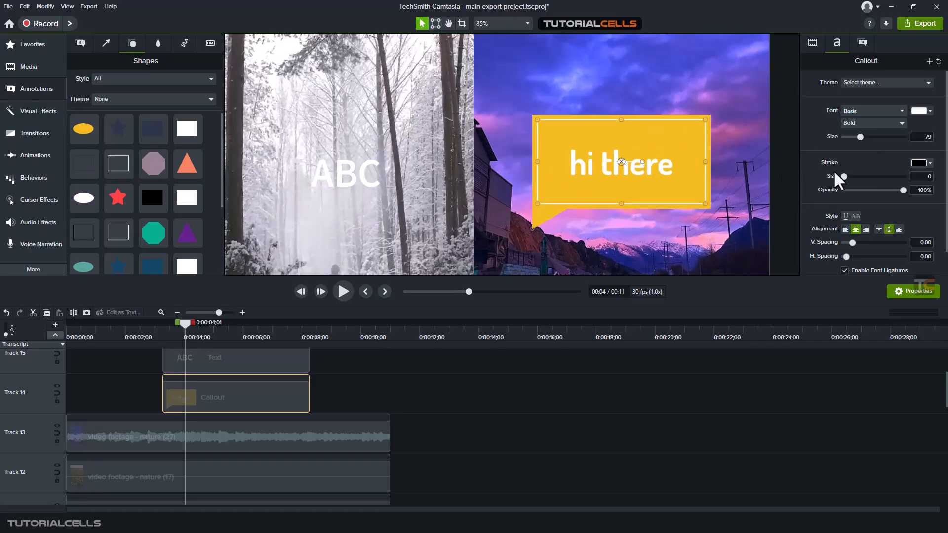
{"action": "scroll", "coordinate": [646, 169], "scroll_direction": "up", "scroll_amount": 2}
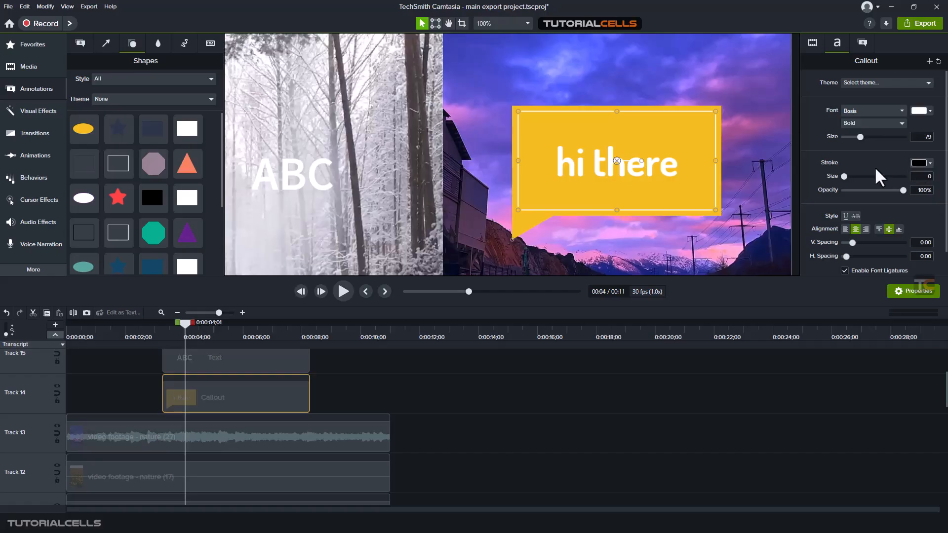
{"action": "left_click_drag", "start_coordinate": [846, 174], "coordinate": [849, 172]}
{"action": "left_click", "coordinate": [921, 162]}
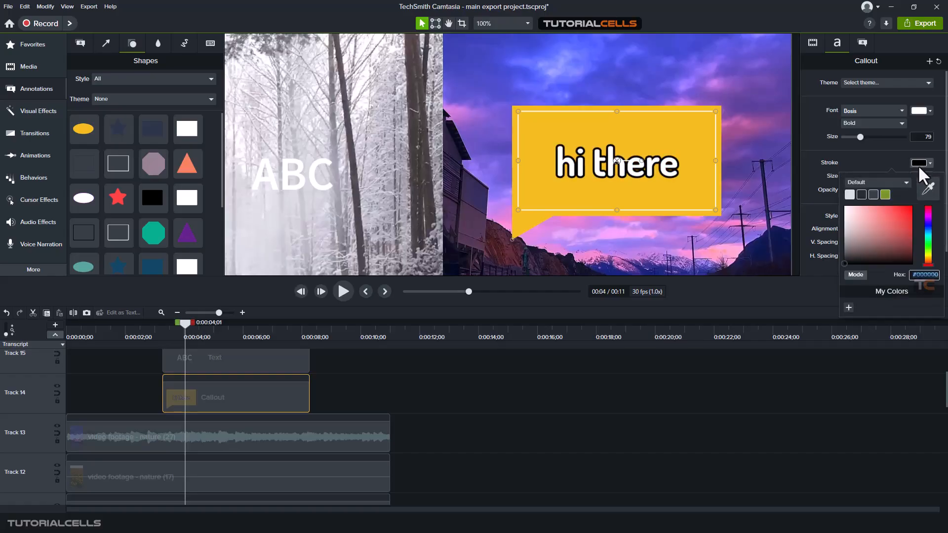
{"action": "left_click", "coordinate": [807, 169]}
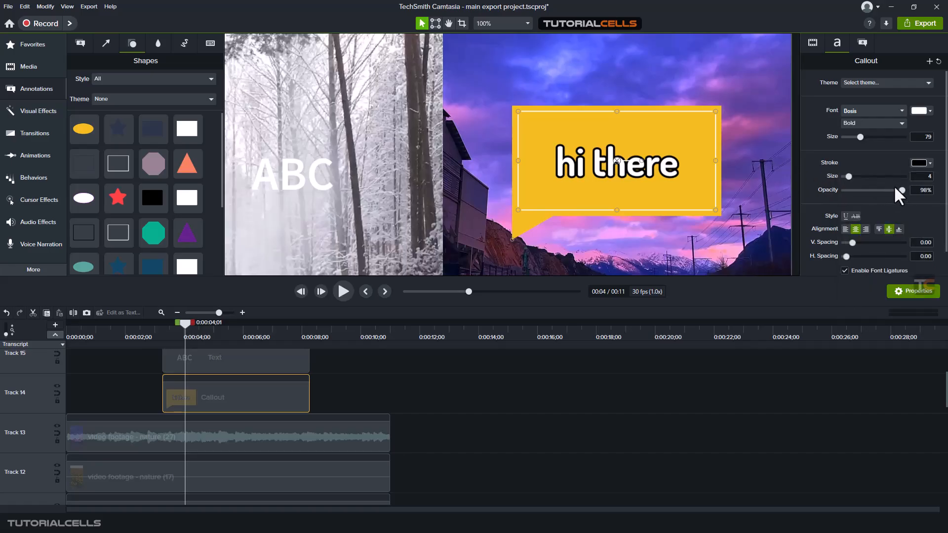
{"action": "mouse_move", "coordinate": [895, 188]}
{"action": "left_mouse_down"}
{"action": "mouse_move", "coordinate": [885, 186]}
{"action": "mouse_move", "coordinate": [912, 188]}
{"action": "left_mouse_up"}
- Try the text style toggles and vertical alignment options on the callout text
{"action": "scroll", "coordinate": [815, 221], "scroll_direction": "down", "scroll_amount": 1}
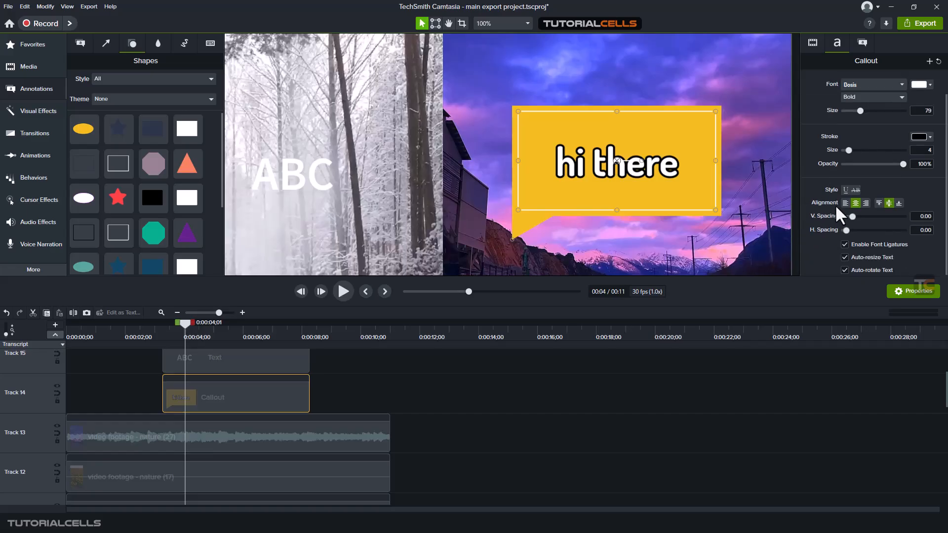
{"action": "left_click", "coordinate": [844, 189]}
{"action": "left_click", "coordinate": [844, 190]}
{"action": "left_click", "coordinate": [853, 188]}
{"action": "left_click", "coordinate": [853, 188]}
{"action": "left_click", "coordinate": [899, 203]}
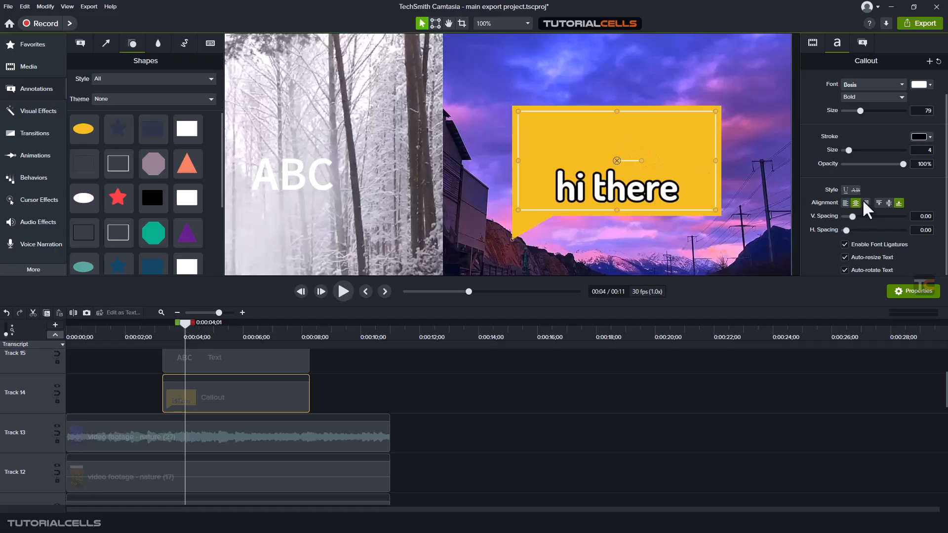
{"action": "left_click", "coordinate": [879, 203]}
{"action": "left_click", "coordinate": [888, 203]}
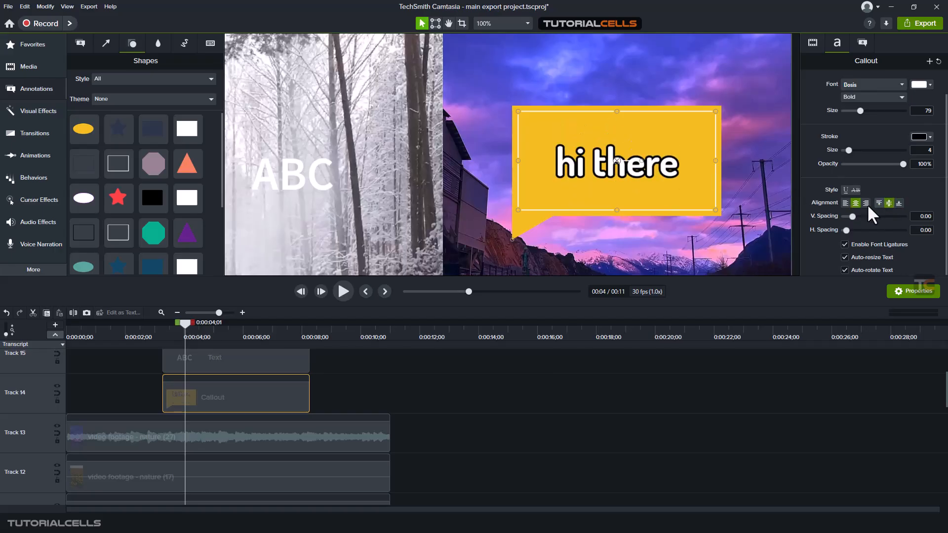
- Set the callout text's vertical spacing to 0.38, horizontal spacing to 0.09, stroke size to 6 and font size to 81
{"action": "left_click_drag", "start_coordinate": [852, 215], "coordinate": [848, 223]}
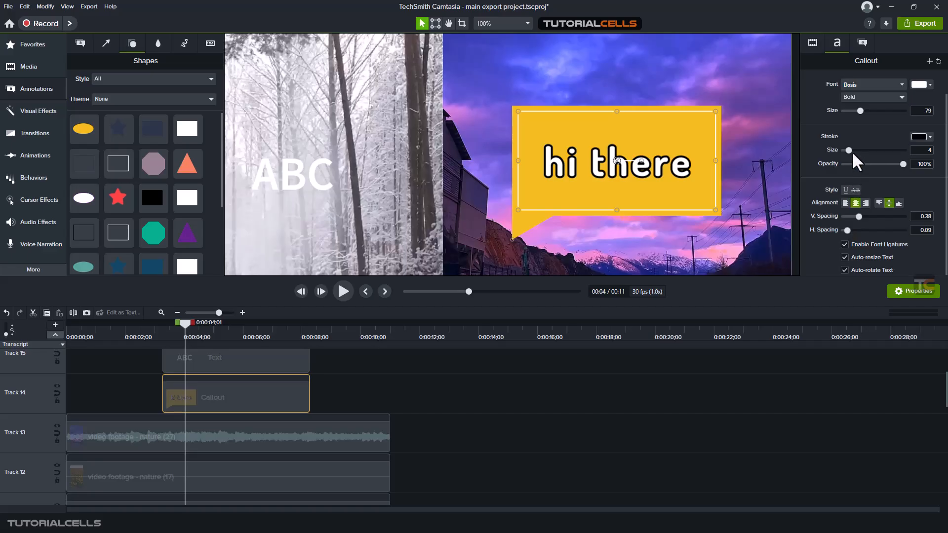
{"action": "left_click_drag", "start_coordinate": [848, 149], "coordinate": [850, 150]}
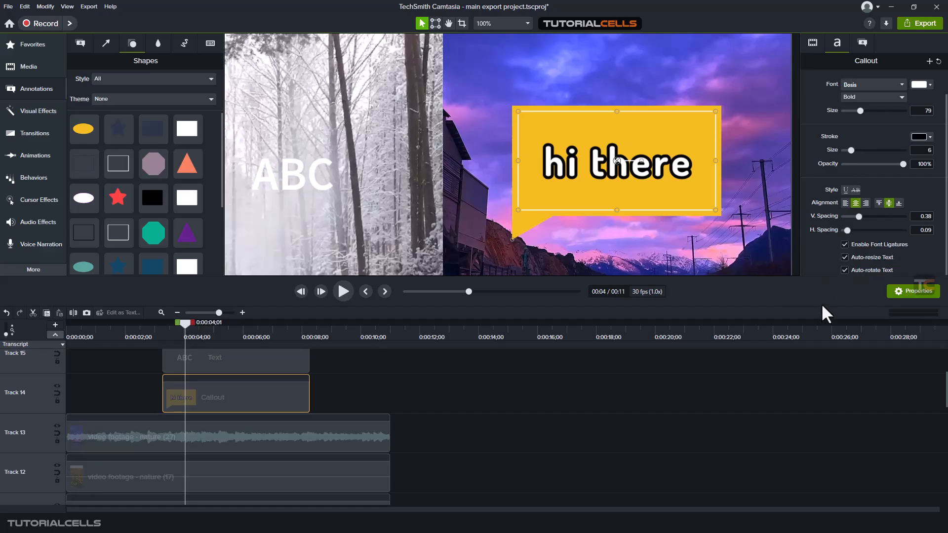
{"action": "mouse_move", "coordinate": [642, 159]}
{"action": "left_mouse_down"}
{"action": "mouse_move", "coordinate": [639, 170]}
{"action": "mouse_move", "coordinate": [644, 161]}
{"action": "left_mouse_up"}
{"action": "left_click_drag", "start_coordinate": [858, 114], "coordinate": [859, 113]}
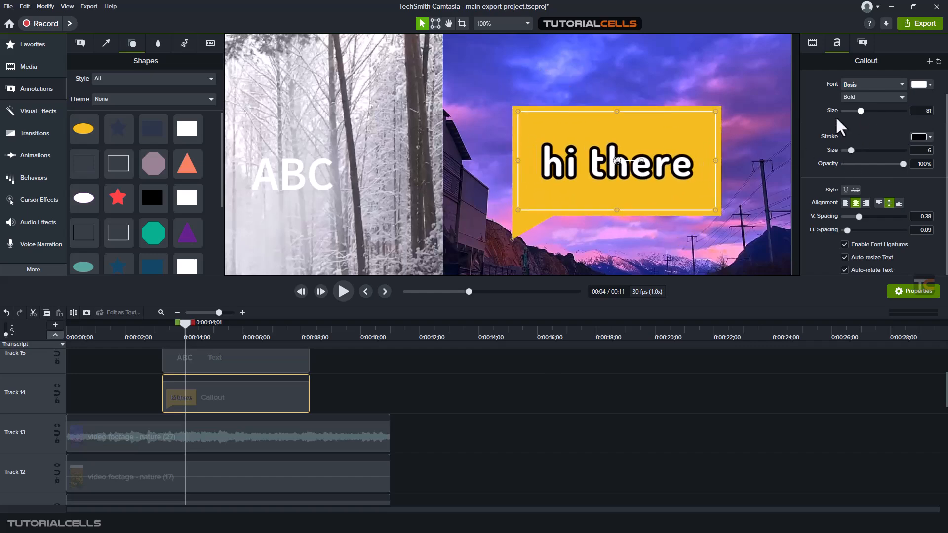
- Scale the road callout to 121.1%
{"action": "scroll", "coordinate": [797, 139], "scroll_direction": "up", "scroll_amount": 2}
{"action": "scroll", "coordinate": [798, 138], "scroll_direction": "down", "scroll_amount": 3}
{"action": "scroll", "coordinate": [819, 109], "scroll_direction": "up", "scroll_amount": 1}
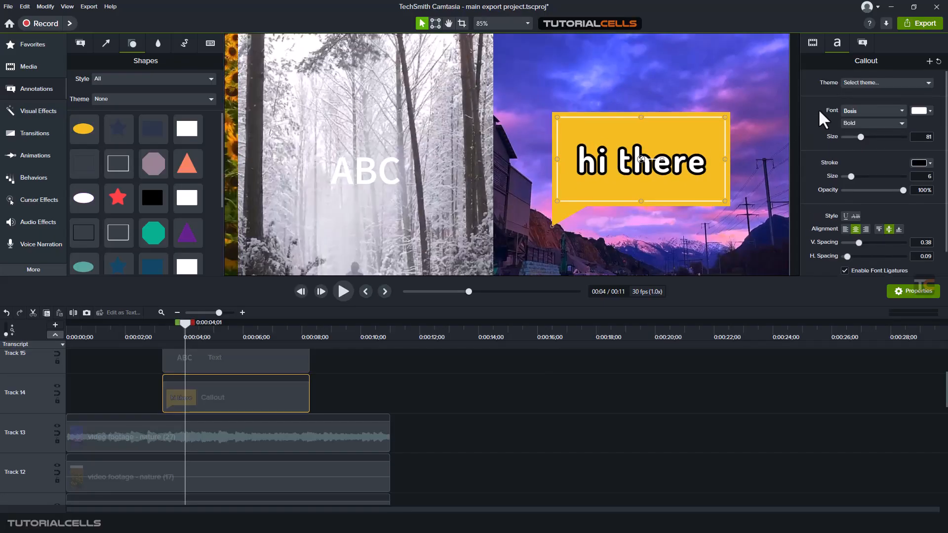
{"action": "left_click", "coordinate": [813, 43]}
{"action": "left_click_drag", "start_coordinate": [855, 81], "coordinate": [859, 74]}
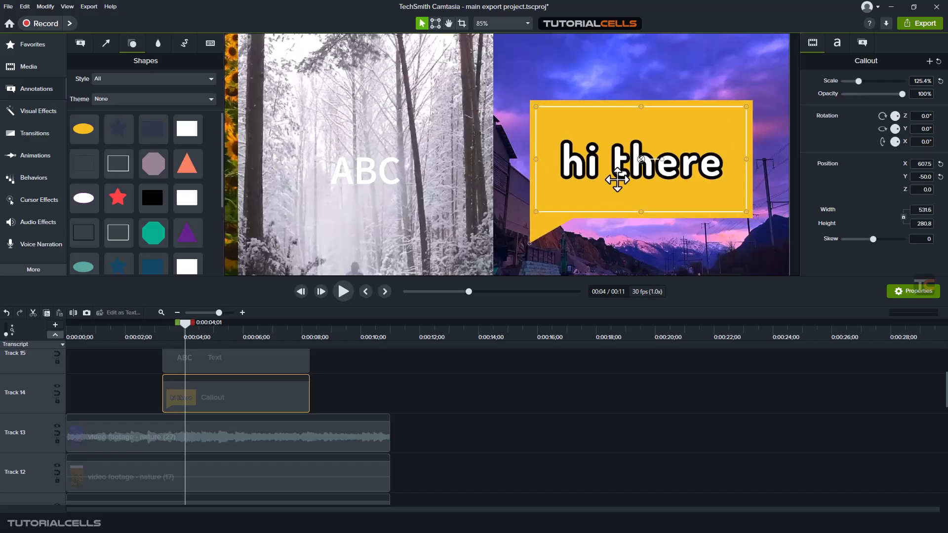
{"action": "left_click", "coordinate": [834, 49]}
{"action": "scroll", "coordinate": [826, 242], "scroll_direction": "down", "scroll_amount": 1}
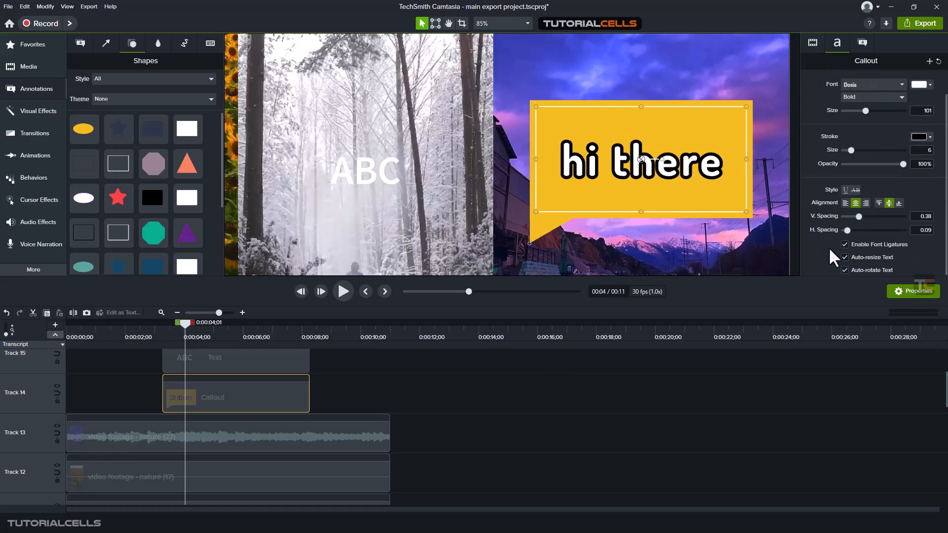
{"action": "left_click", "coordinate": [813, 43]}
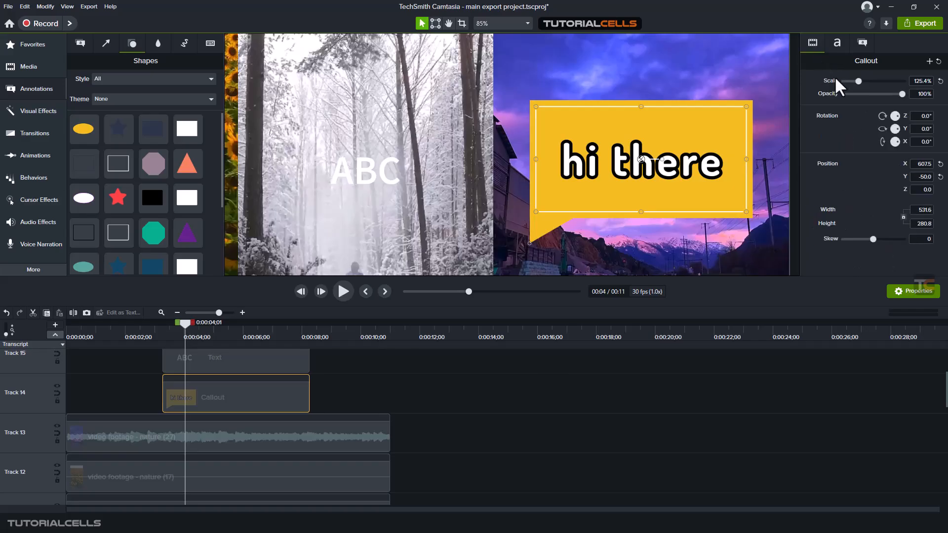
{"action": "mouse_move", "coordinate": [859, 81]}
{"action": "left_mouse_down"}
{"action": "mouse_move", "coordinate": [869, 81]}
{"action": "mouse_move", "coordinate": [858, 81]}
{"action": "left_mouse_up"}
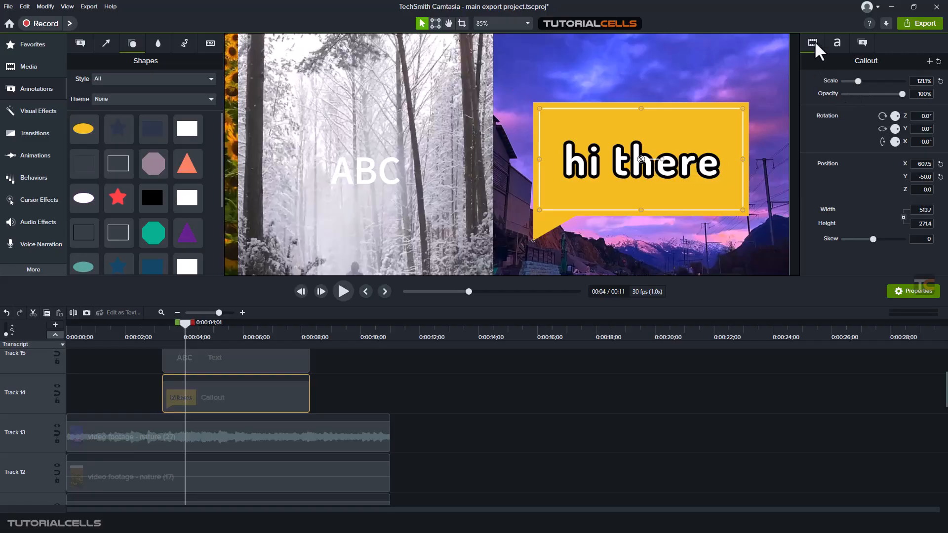
{"action": "left_click", "coordinate": [837, 43]}
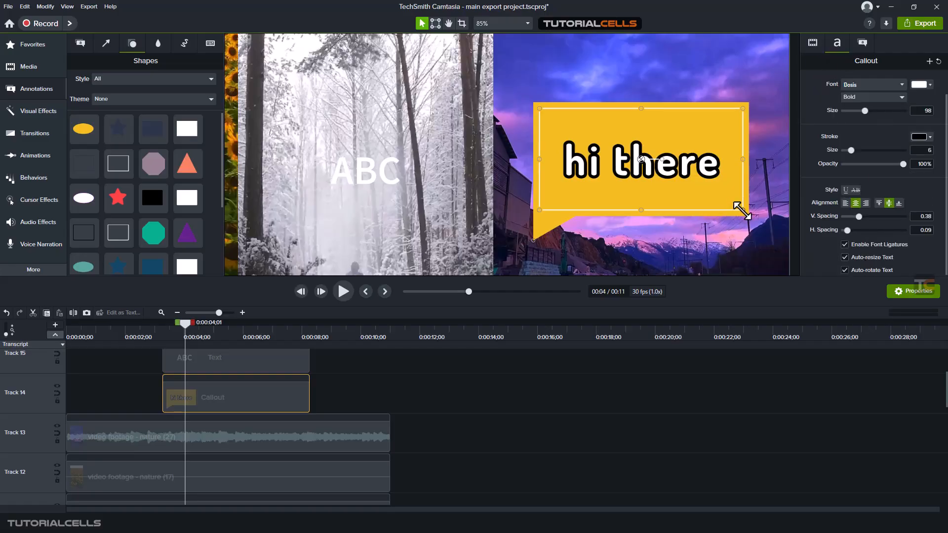
- Resize and reposition the callout box and pull its speech-bubble tail further down and left
{"action": "mouse_move", "coordinate": [741, 211]}
{"action": "left_mouse_down"}
{"action": "mouse_move", "coordinate": [749, 215]}
{"action": "mouse_move", "coordinate": [705, 213]}
{"action": "mouse_move", "coordinate": [607, 121]}
{"action": "mouse_move", "coordinate": [762, 232]}
{"action": "mouse_move", "coordinate": [723, 203]}
{"action": "mouse_move", "coordinate": [731, 207]}
{"action": "left_mouse_up"}
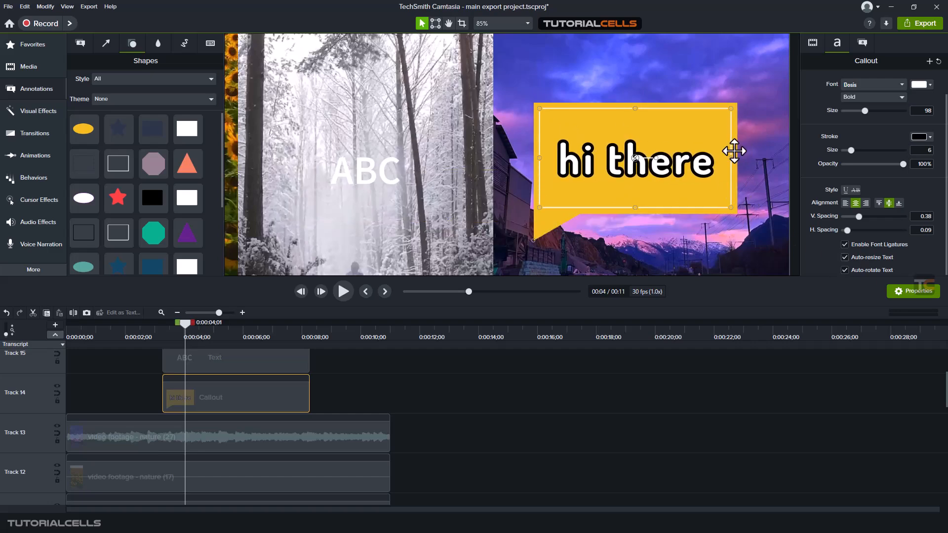
{"action": "mouse_move", "coordinate": [732, 157]}
{"action": "left_mouse_down"}
{"action": "mouse_move", "coordinate": [598, 164]}
{"action": "mouse_move", "coordinate": [761, 161]}
{"action": "mouse_move", "coordinate": [698, 161]}
{"action": "mouse_move", "coordinate": [735, 159]}
{"action": "left_mouse_up"}
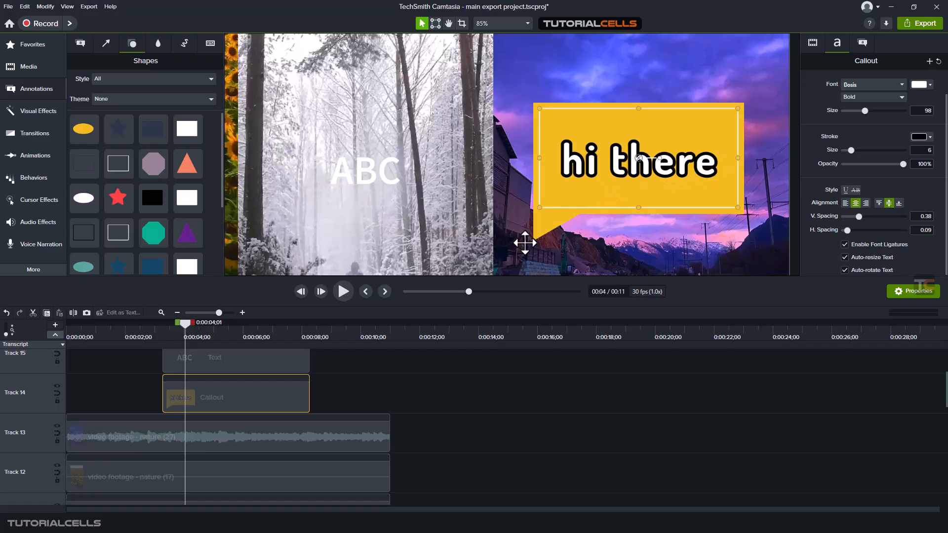
{"action": "left_click_drag", "start_coordinate": [533, 242], "coordinate": [510, 259]}
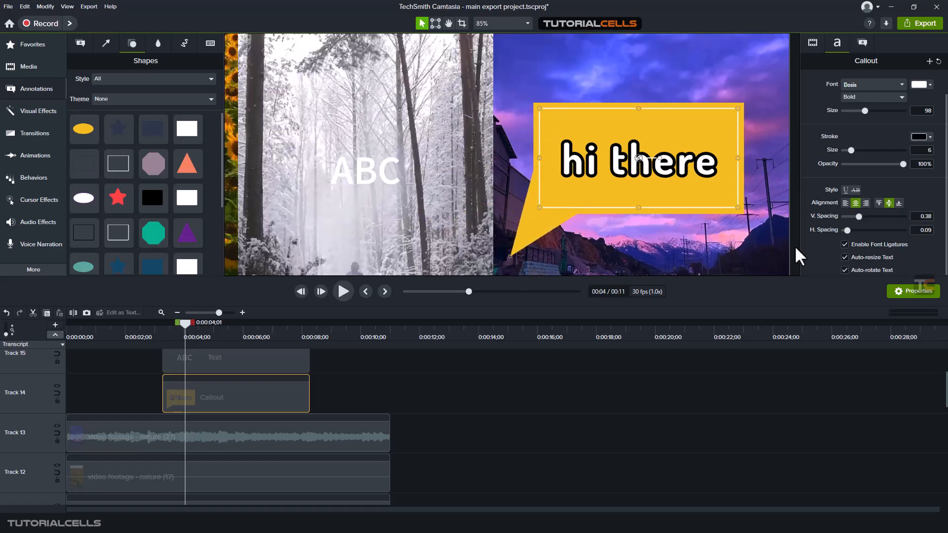
- Try the Thought Bubble 1 and Speech Bubble 1 shapes on the callout, leaving it as Thought Bubble 1
{"action": "left_click", "coordinate": [862, 43]}
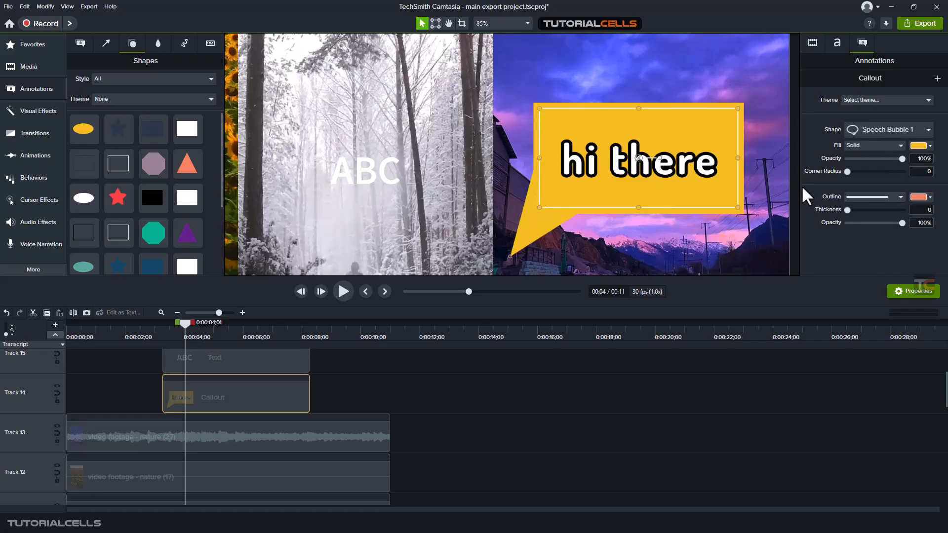
{"action": "left_click", "coordinate": [867, 128]}
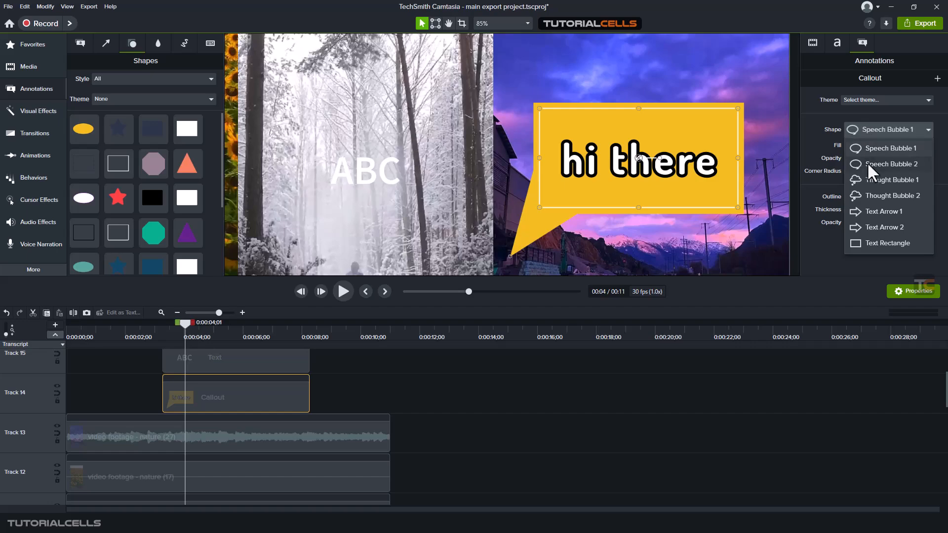
{"action": "left_click", "coordinate": [868, 179]}
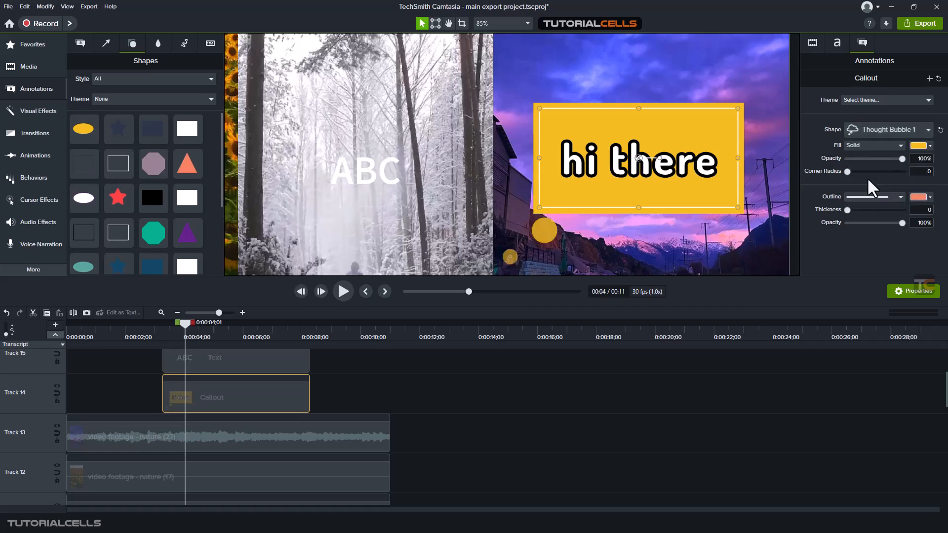
{"action": "left_click", "coordinate": [911, 128]}
{"action": "left_click", "coordinate": [897, 146]}
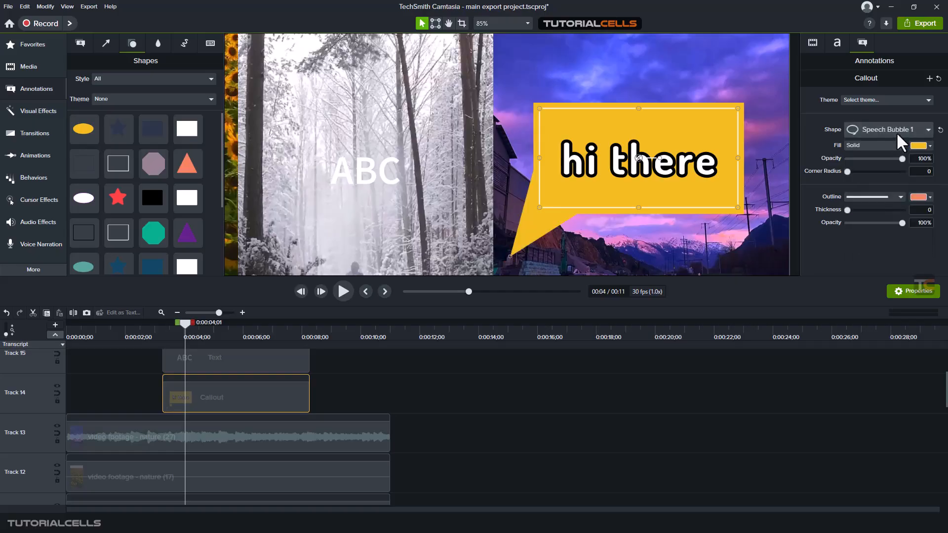
{"action": "left_click", "coordinate": [896, 129]}
{"action": "left_click", "coordinate": [868, 180]}
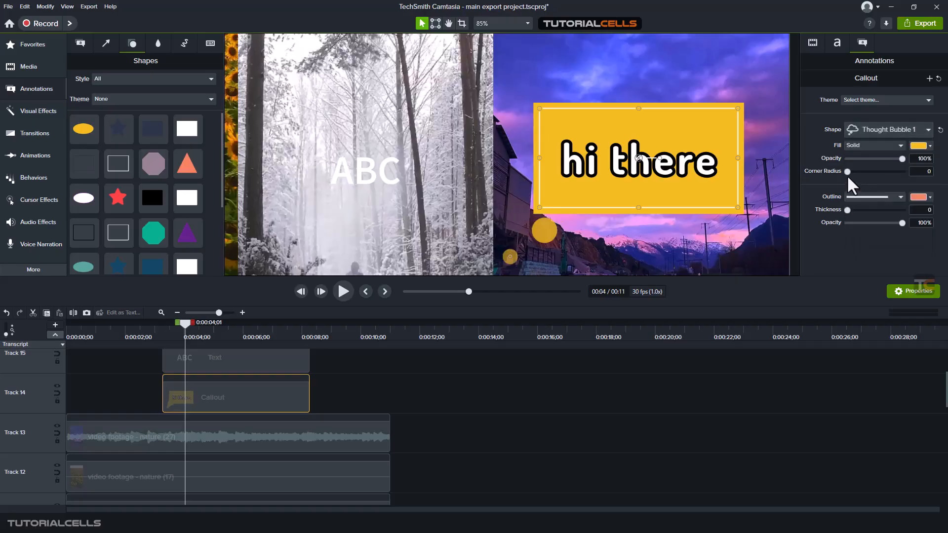
- Give the callout a gradient fill and change its colour to blue
{"action": "left_click", "coordinate": [861, 146]}
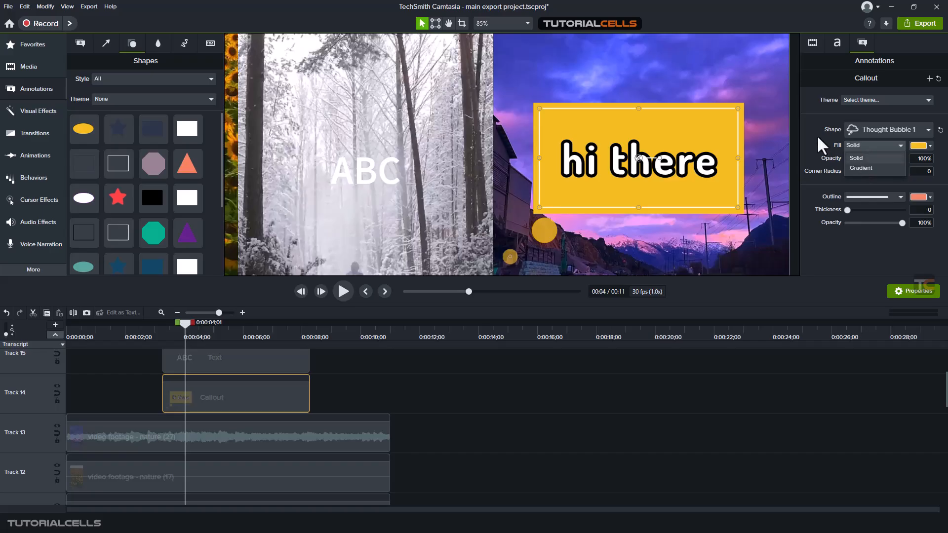
{"action": "left_click", "coordinate": [859, 156]}
{"action": "left_click", "coordinate": [913, 145]}
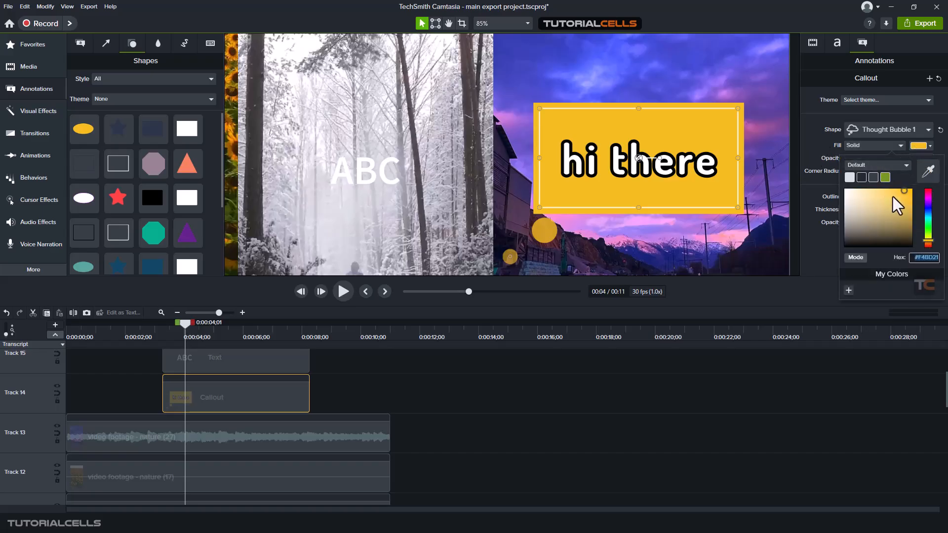
{"action": "left_click", "coordinate": [927, 194]}
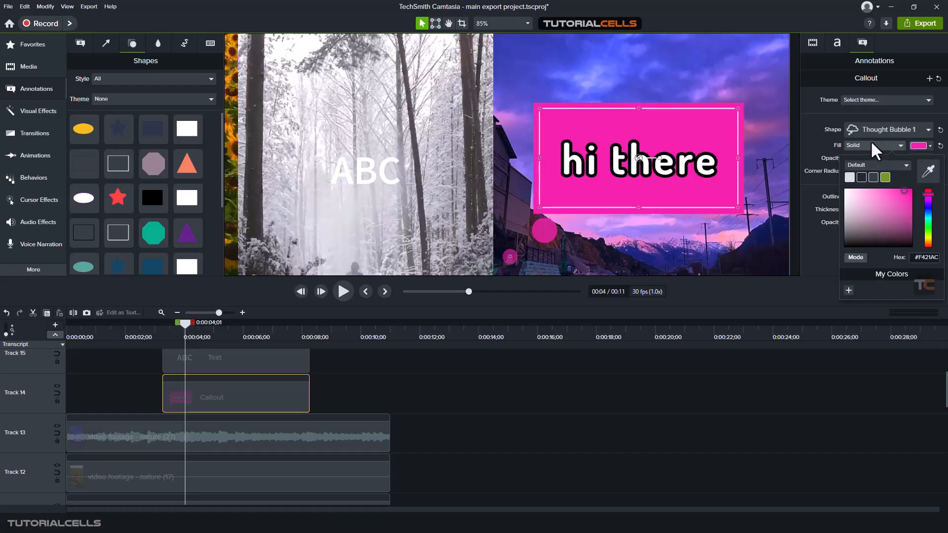
{"action": "left_click", "coordinate": [872, 143]}
{"action": "left_click", "coordinate": [867, 167]}
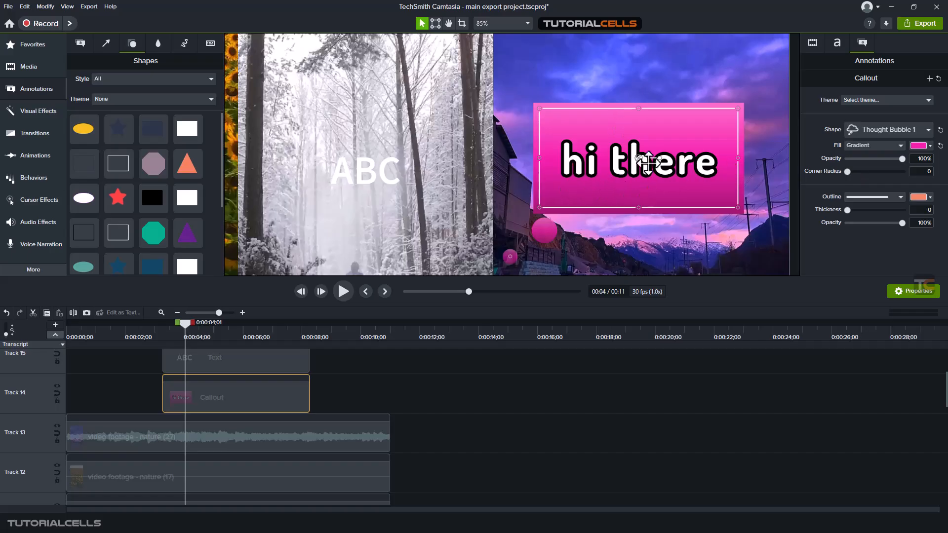
{"action": "left_click", "coordinate": [930, 145]}
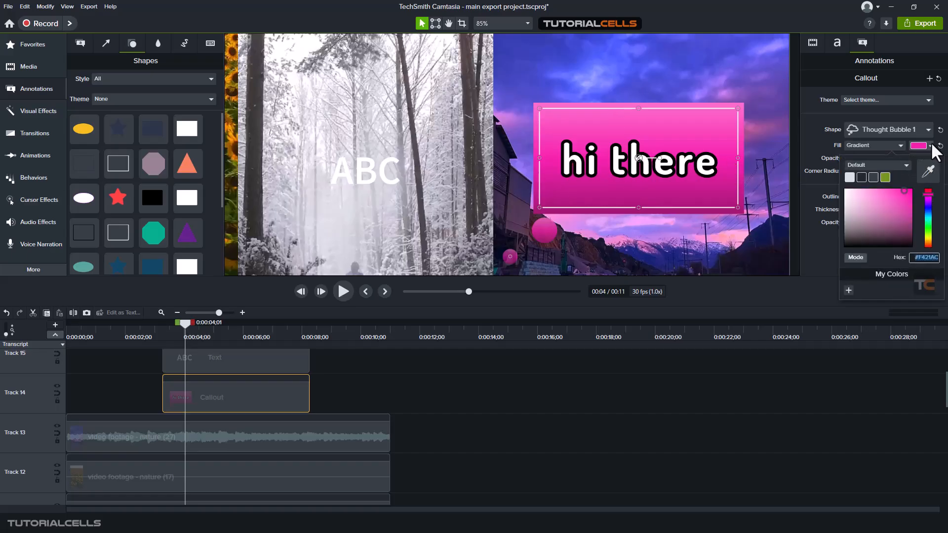
{"action": "left_click", "coordinate": [925, 207]}
{"action": "left_click", "coordinate": [815, 141]}
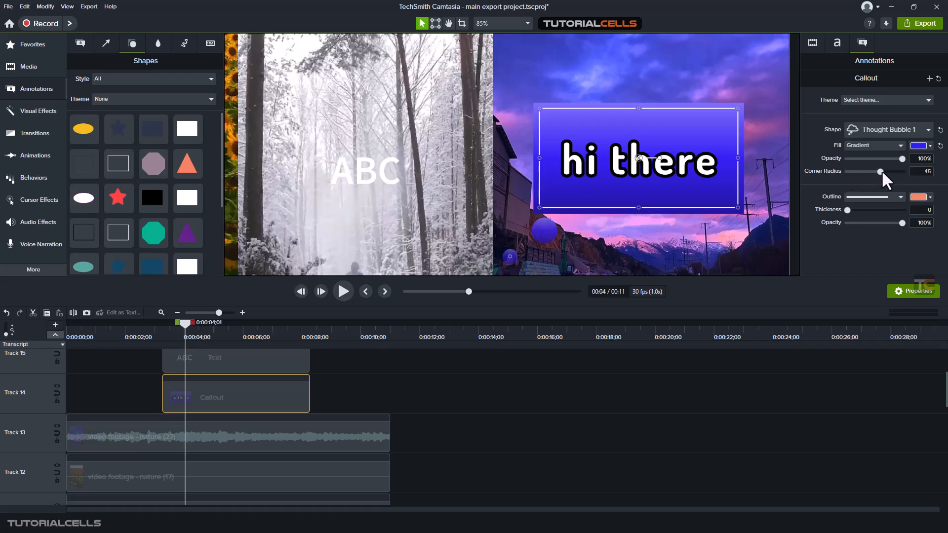
- Raise the callout's corner radius to about 40
{"action": "left_click_drag", "start_coordinate": [891, 170], "coordinate": [893, 172]}
{"action": "left_click", "coordinate": [796, 128]}
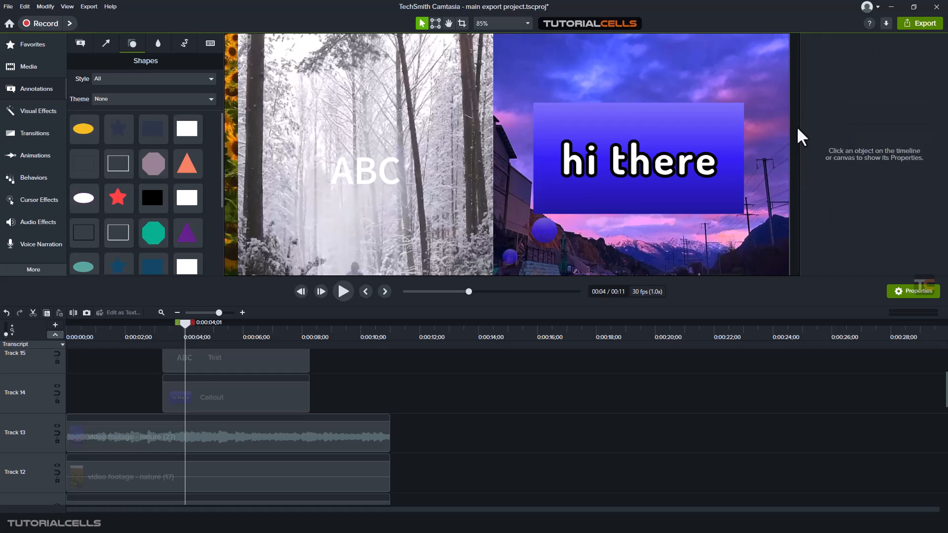
{"action": "left_click", "coordinate": [666, 141]}
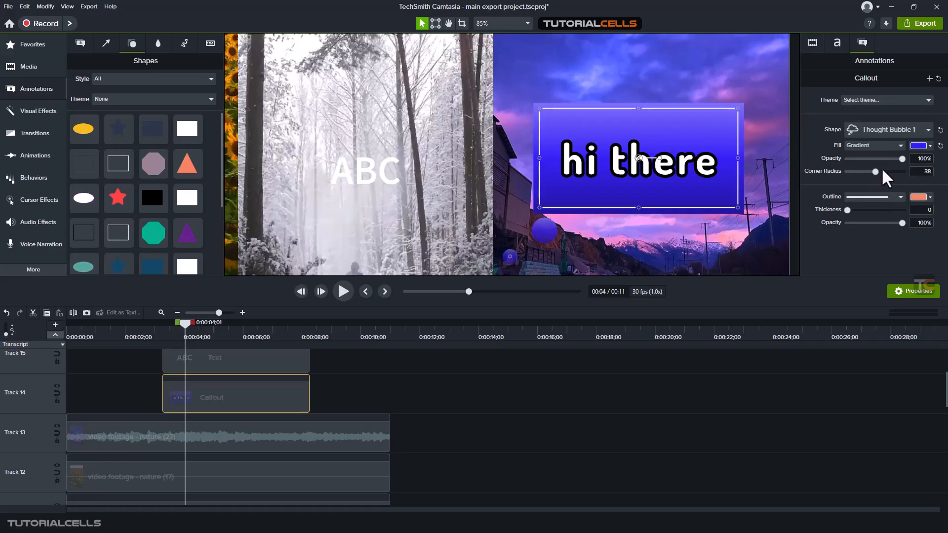
{"action": "left_click_drag", "start_coordinate": [882, 170], "coordinate": [884, 172]}
- Change the callout shape to Text Rectangle and set its corner radius to 75
{"action": "left_click", "coordinate": [870, 131]}
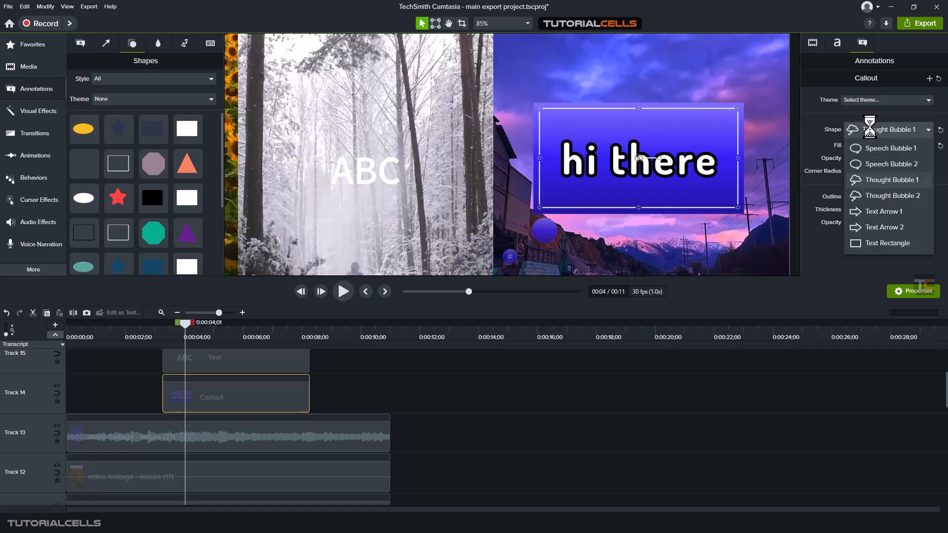
{"action": "left_click", "coordinate": [864, 240]}
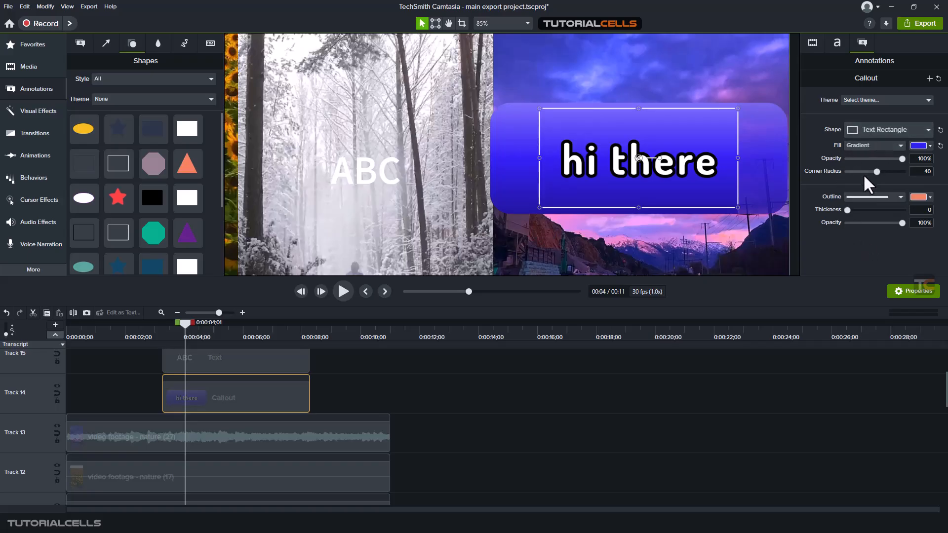
{"action": "left_click_drag", "start_coordinate": [874, 171], "coordinate": [913, 173]}
- Give the callout a dotted outline with thickness 11 and move the callout slightly up and left
{"action": "left_click", "coordinate": [881, 195]}
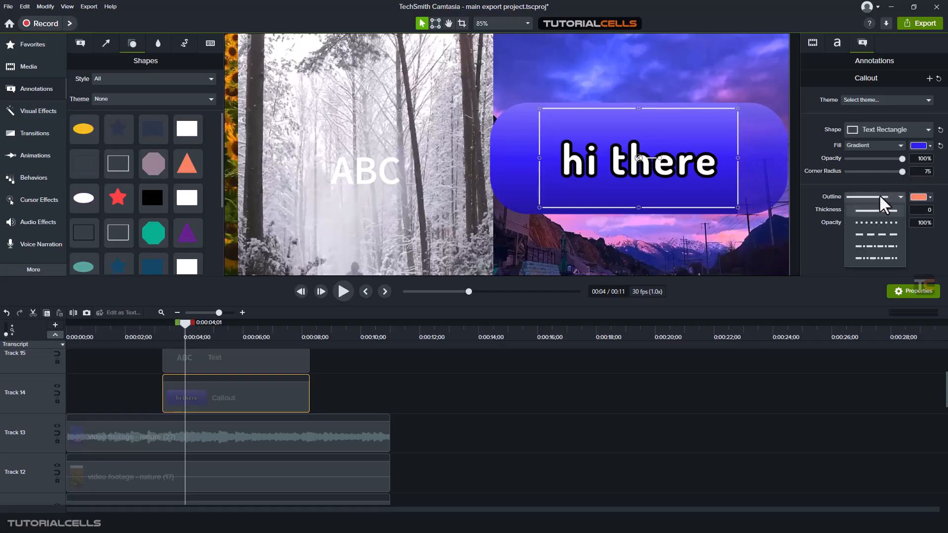
{"action": "left_click", "coordinate": [872, 219]}
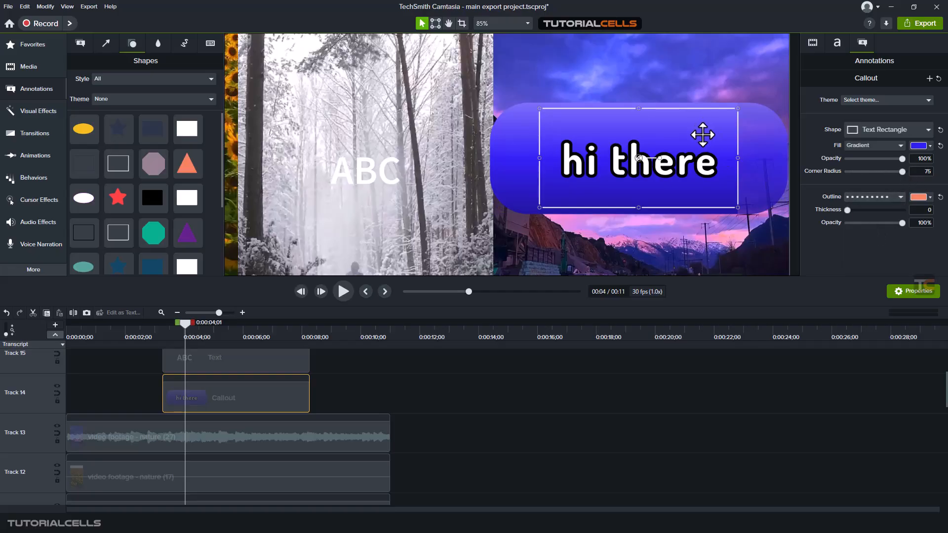
{"action": "left_click_drag", "start_coordinate": [697, 134], "coordinate": [666, 119]}
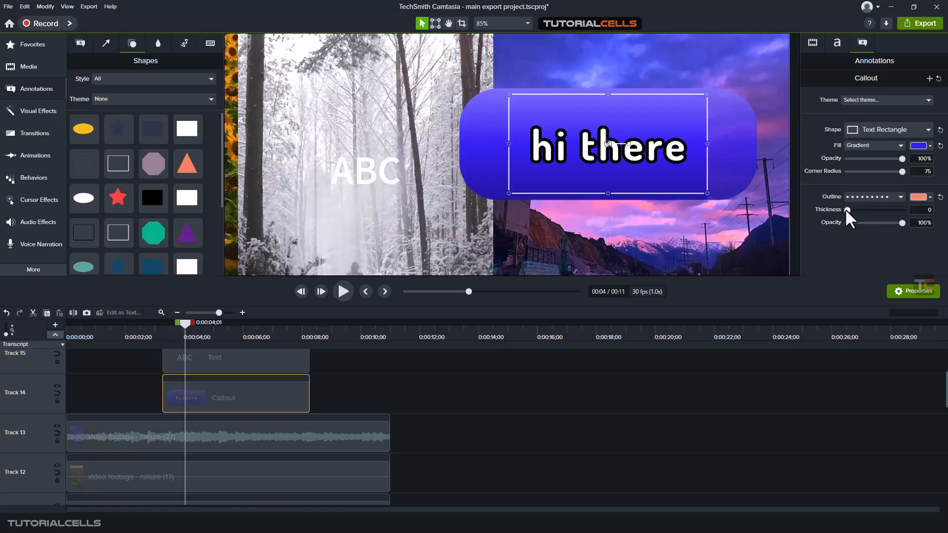
{"action": "left_click_drag", "start_coordinate": [846, 209], "coordinate": [853, 209]}
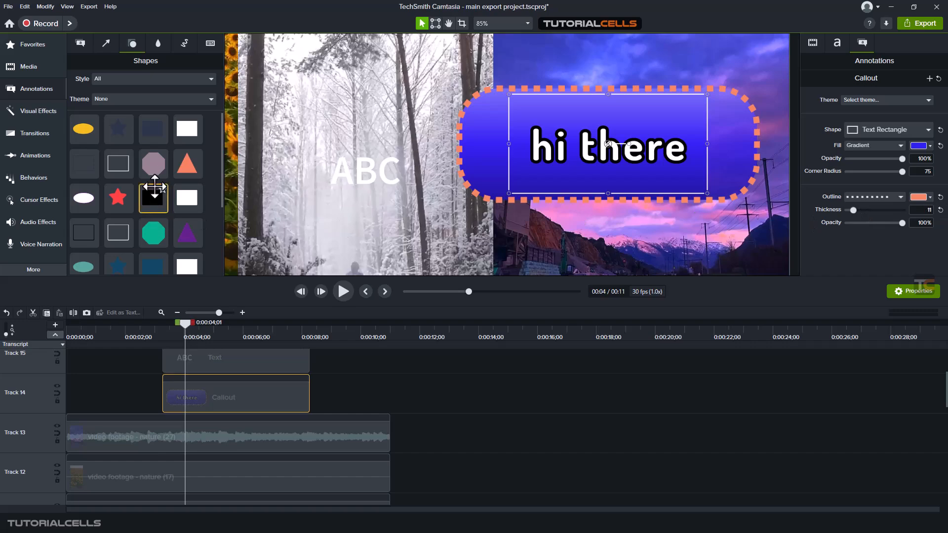
- Set the ABC text's font size to 149 and its colour to black
{"action": "left_click", "coordinate": [81, 45]}
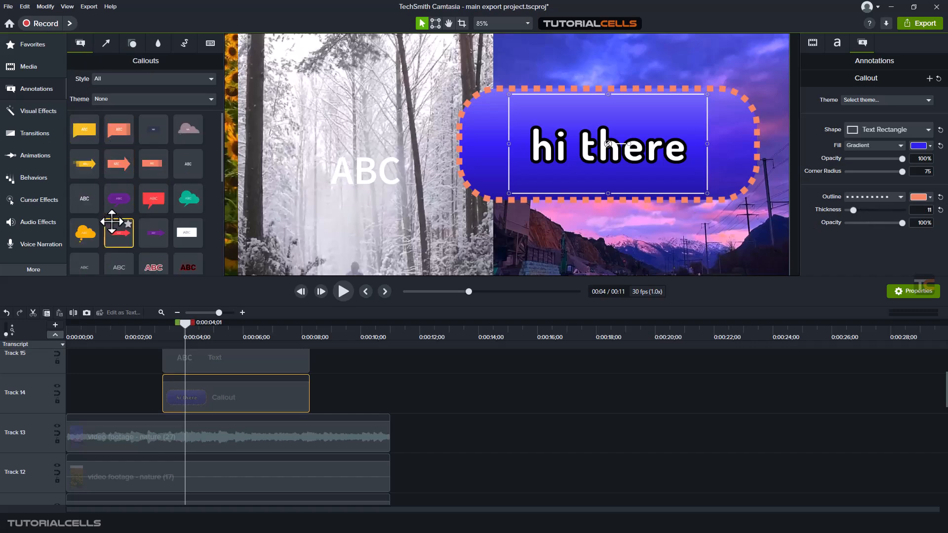
{"action": "scroll", "coordinate": [112, 221], "scroll_direction": "down", "scroll_amount": 5}
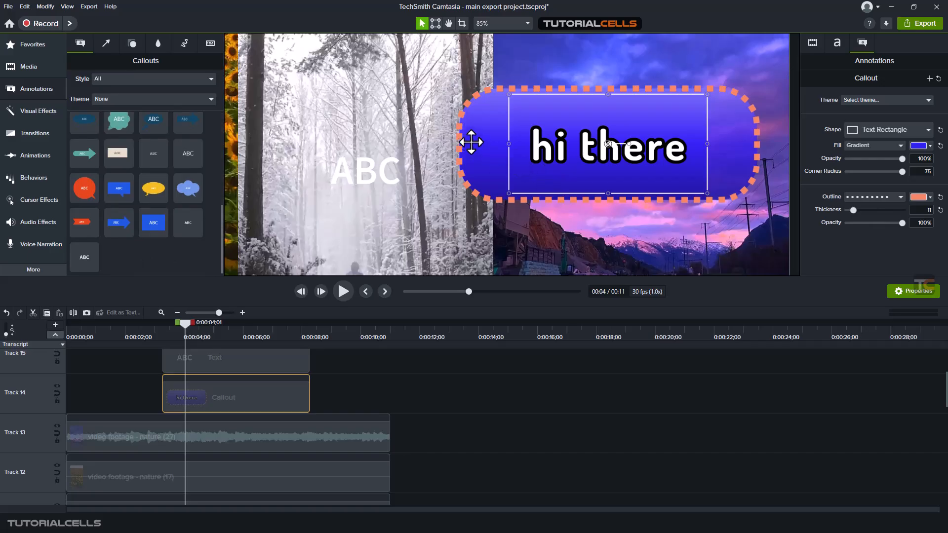
{"action": "left_click", "coordinate": [351, 170]}
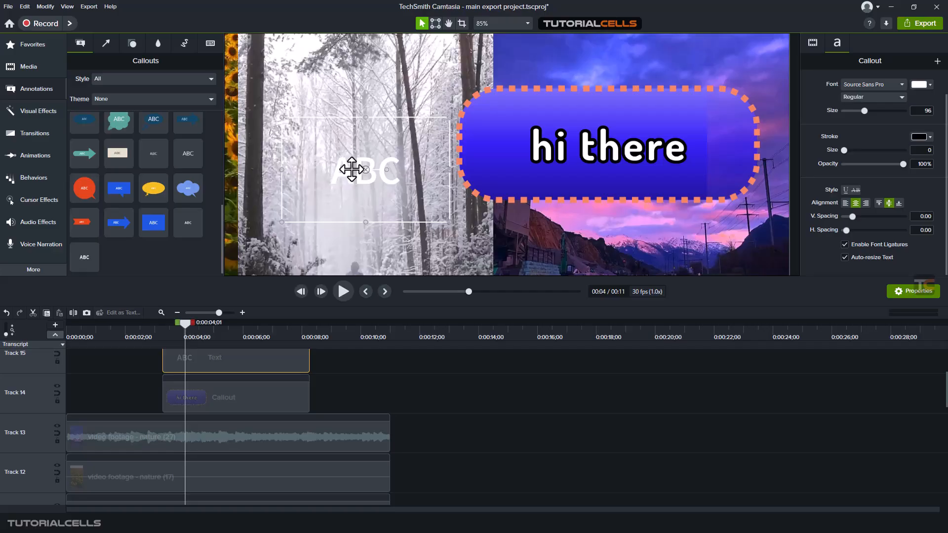
{"action": "left_click", "coordinate": [810, 42]}
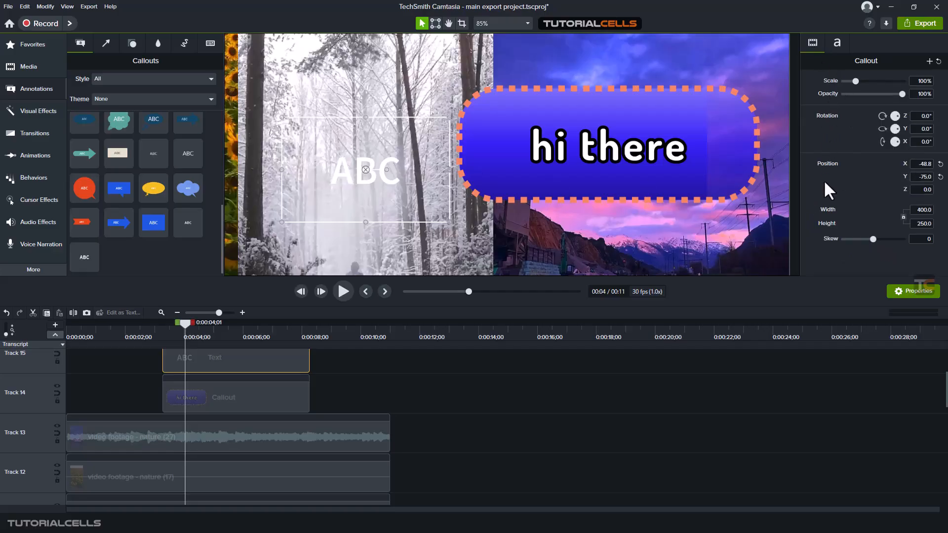
{"action": "left_click", "coordinate": [835, 43]}
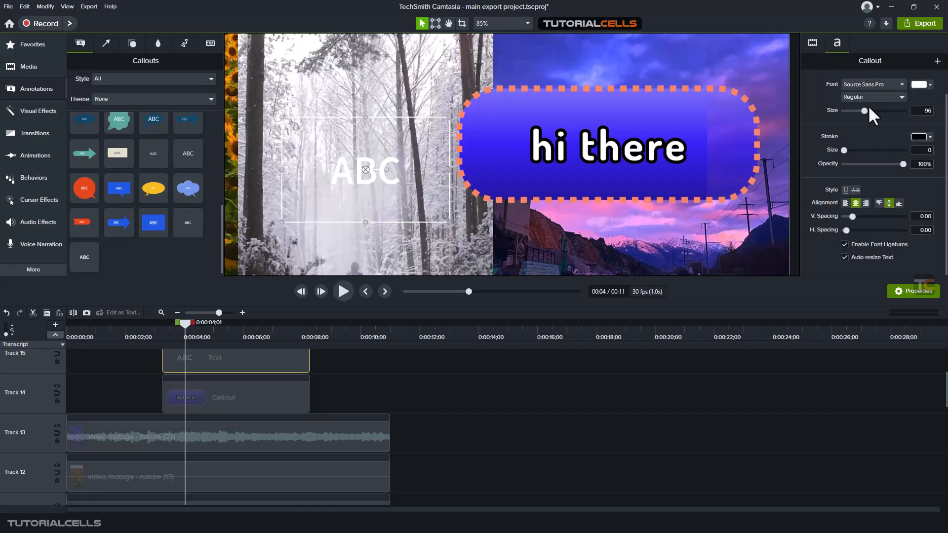
{"action": "left_click_drag", "start_coordinate": [863, 112], "coordinate": [935, 211]}
{"action": "left_click", "coordinate": [917, 84]}
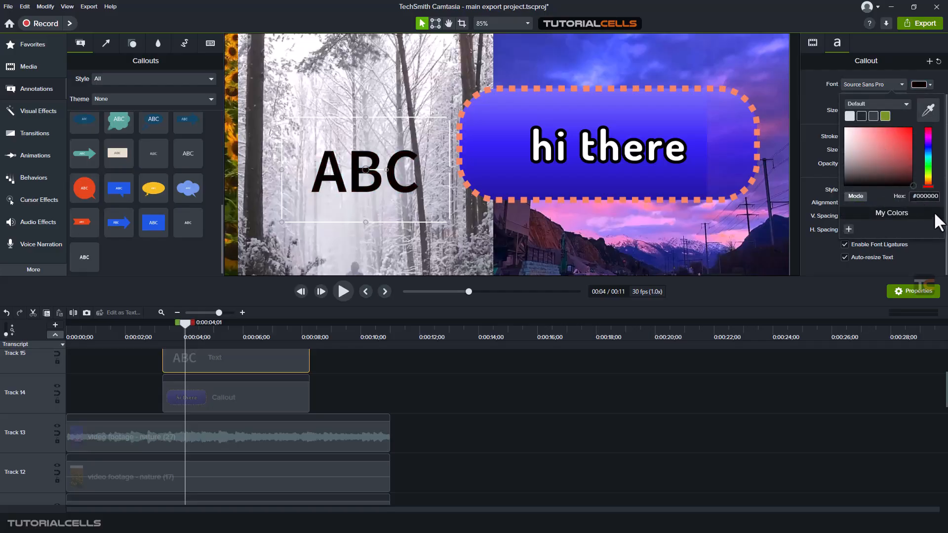
- Narrow the hi there callout box so its text wraps onto two lines
{"action": "left_click", "coordinate": [724, 116]}
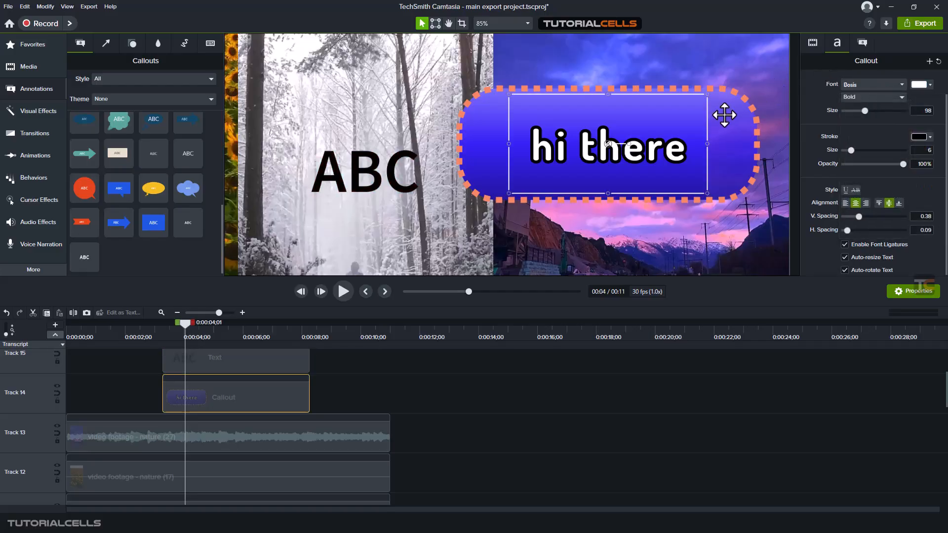
{"action": "left_click_drag", "start_coordinate": [509, 144], "coordinate": [591, 142]}
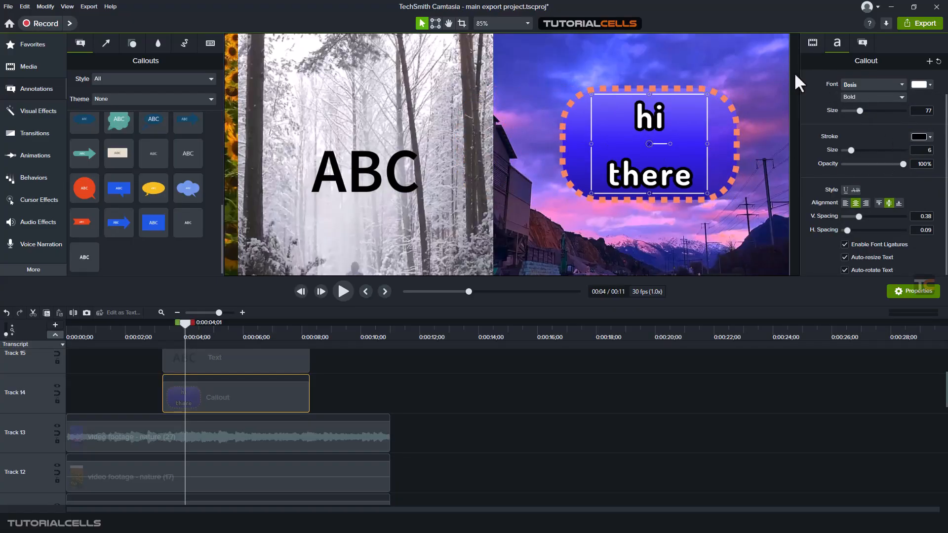
{"action": "left_click", "coordinate": [378, 163]}
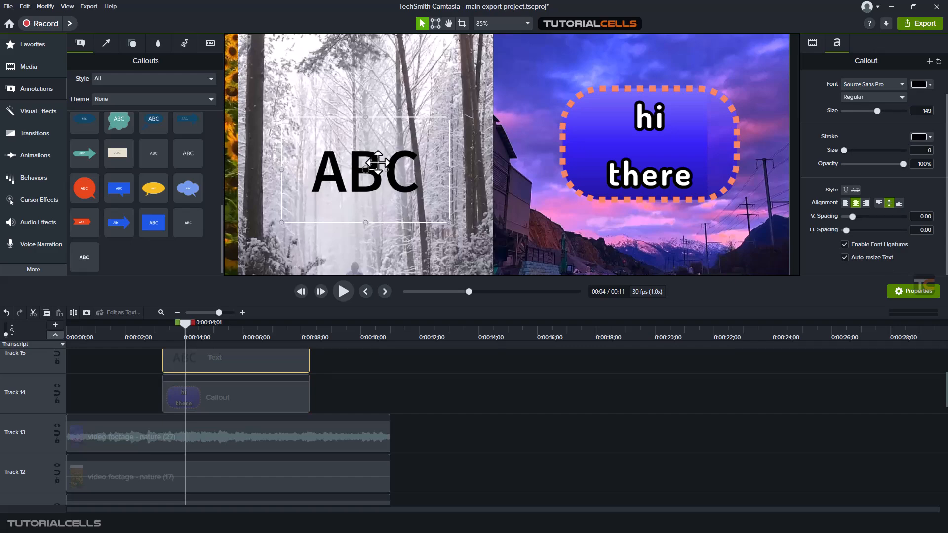
{"action": "double_click", "coordinate": [377, 163]}
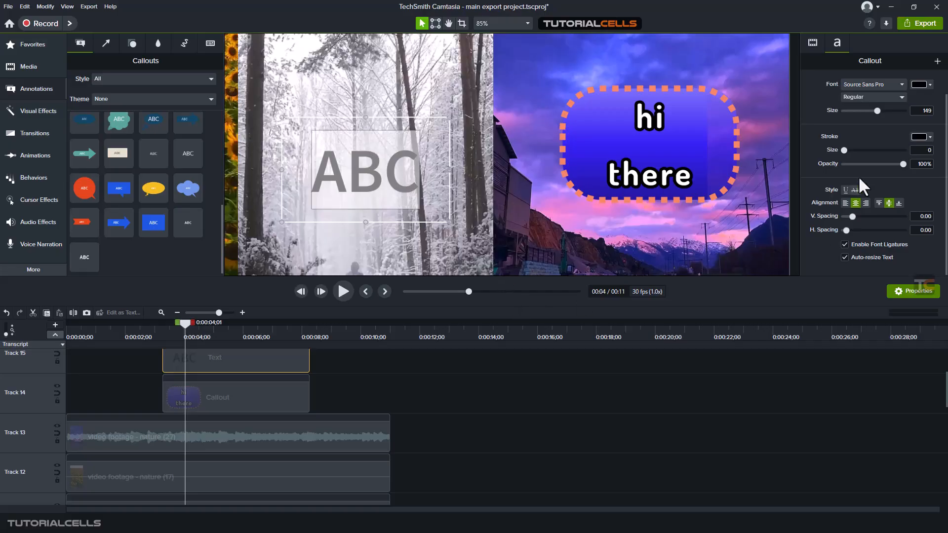
{"action": "left_click", "coordinate": [506, 267]}
{"action": "left_click", "coordinate": [361, 160]}
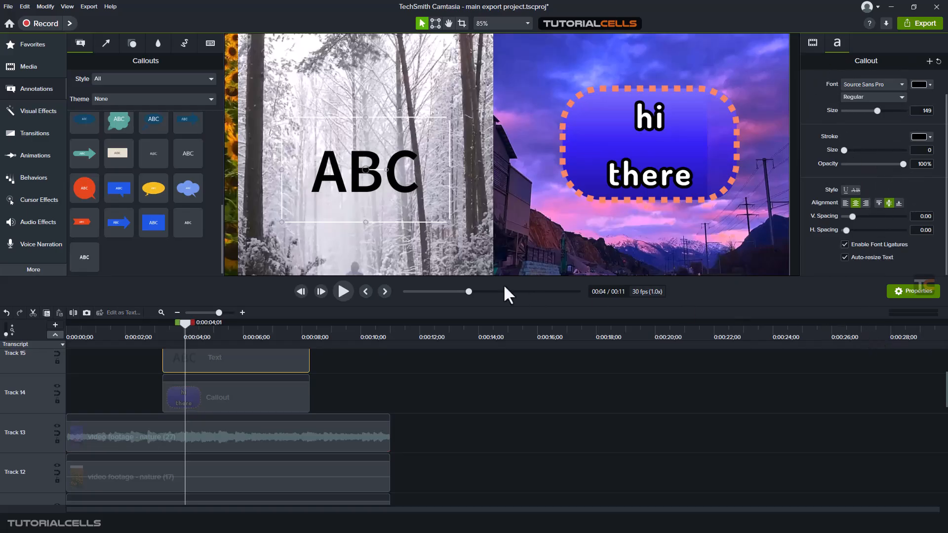
- Move the red star in the sunflower clip slightly up and left
{"action": "scroll", "coordinate": [296, 186], "scroll_direction": "down", "scroll_amount": 5}
{"action": "scroll", "coordinate": [254, 175], "scroll_direction": "up", "scroll_amount": 5}
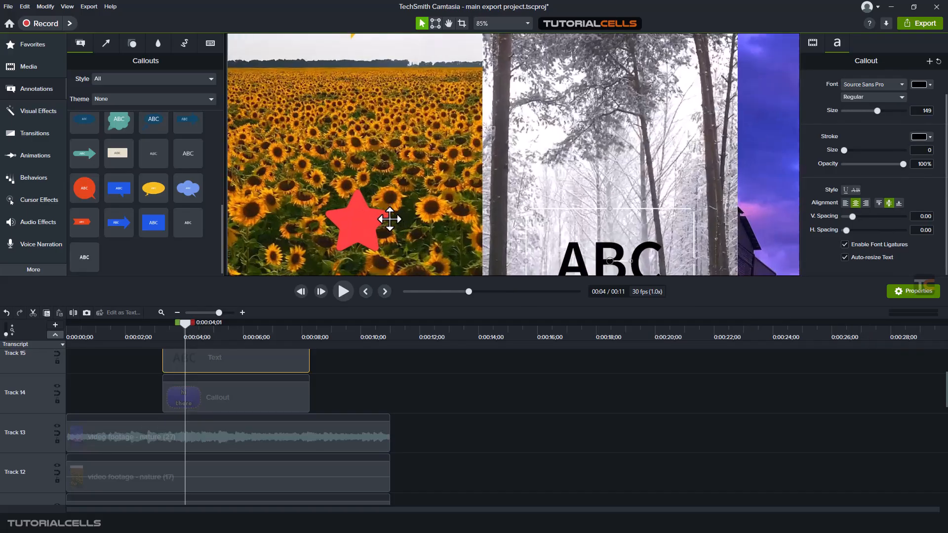
{"action": "left_click", "coordinate": [359, 220]}
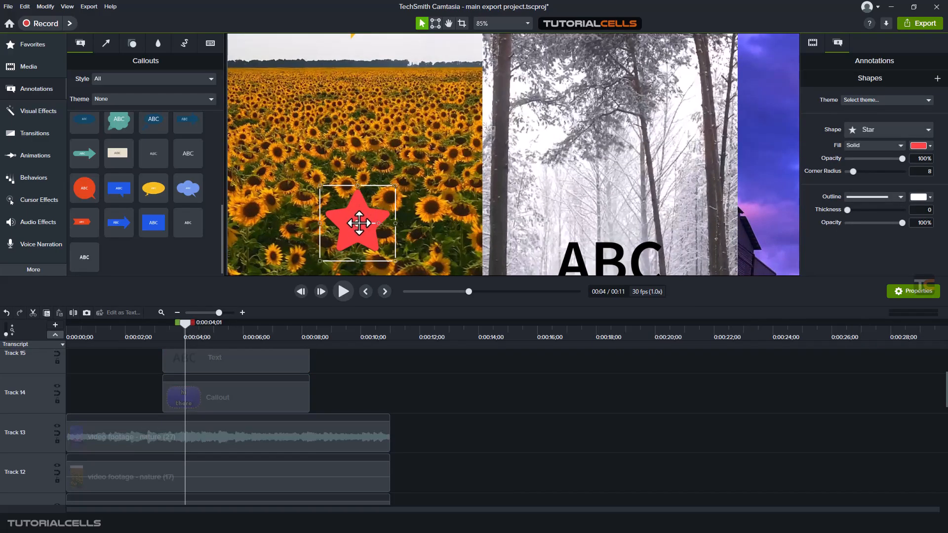
{"action": "left_click_drag", "start_coordinate": [359, 222], "coordinate": [352, 206]}
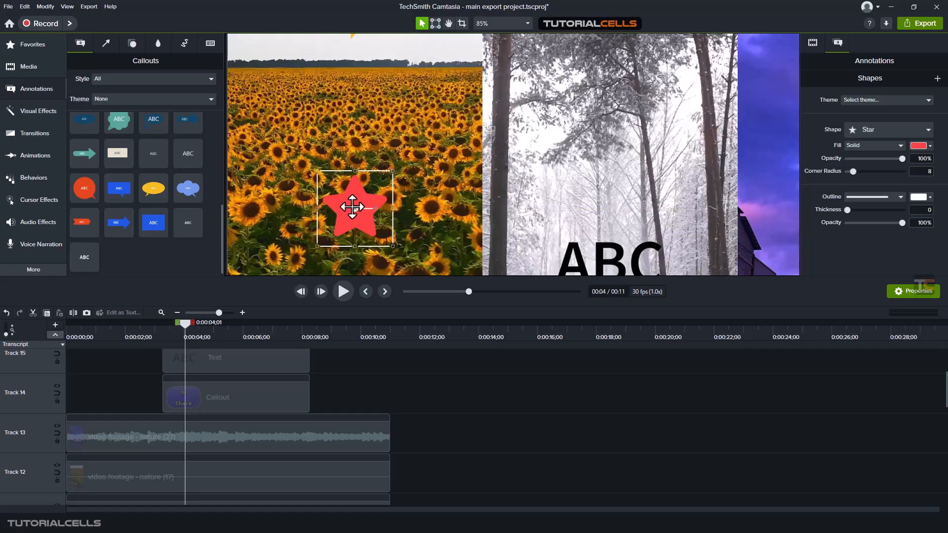
{"action": "left_click", "coordinate": [813, 42]}
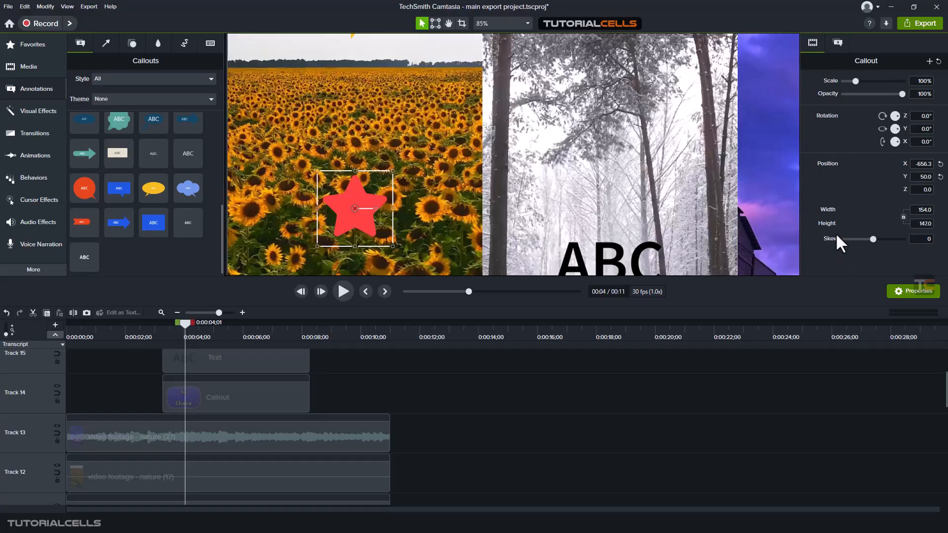
{"action": "left_click", "coordinate": [837, 45]}
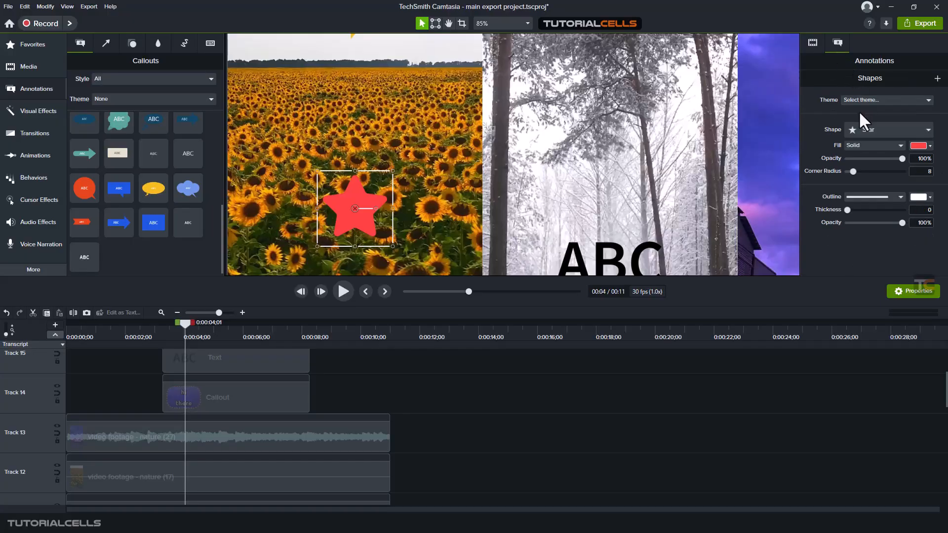
- Change the red star's fill type to Gradient
{"action": "left_click", "coordinate": [858, 132]}
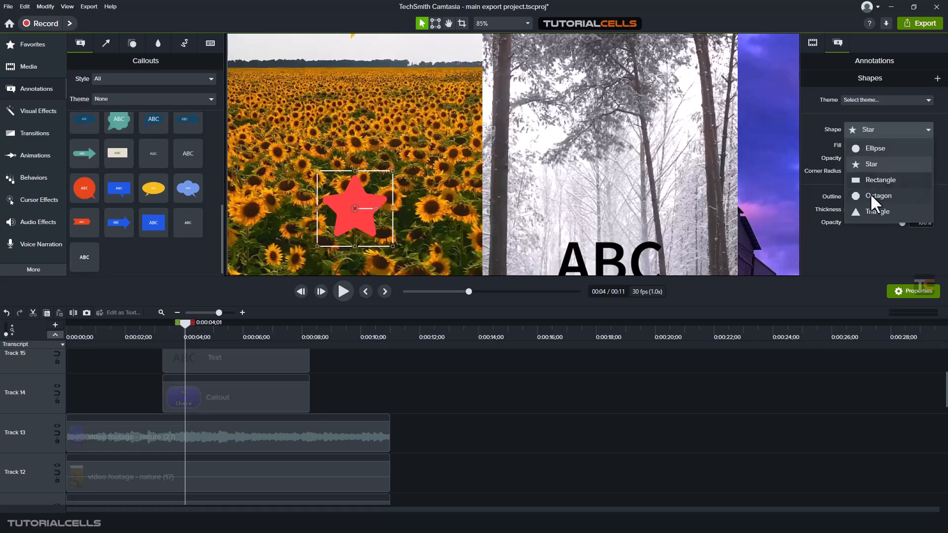
{"action": "left_click", "coordinate": [808, 97]}
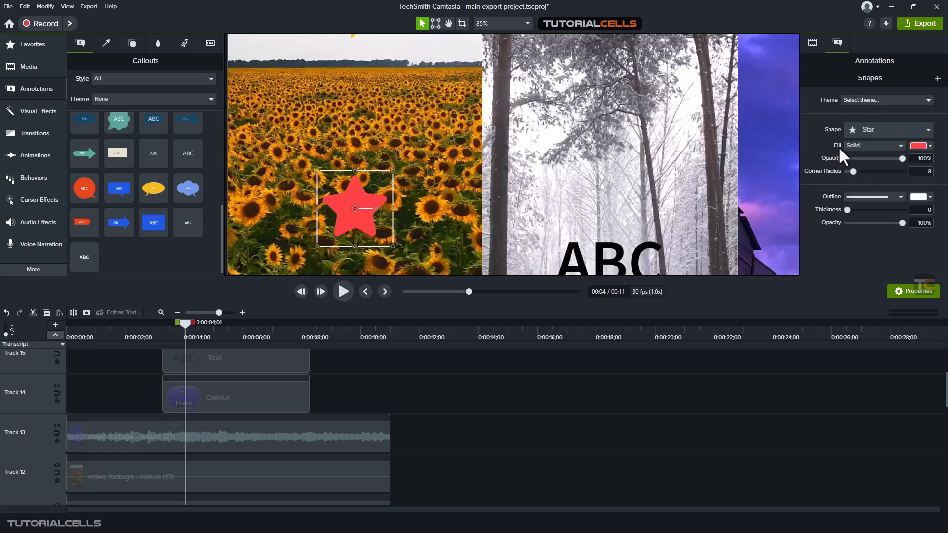
{"action": "left_click", "coordinate": [865, 145]}
{"action": "left_click", "coordinate": [860, 164]}
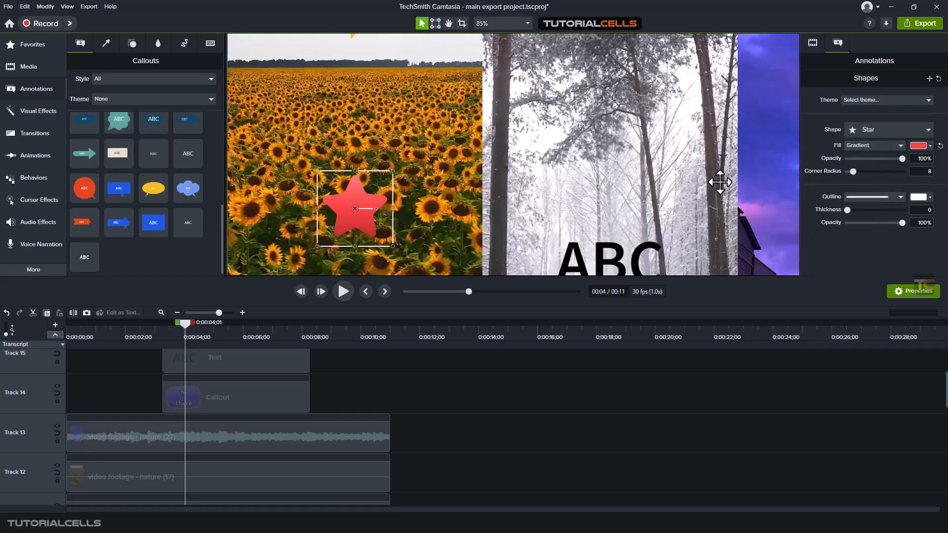
- Lock the sunflower video track so the annotations above it can be selected
{"action": "key", "text": "space"}
{"action": "left_click_drag", "start_coordinate": [360, 121], "coordinate": [387, 127]}
{"action": "left_click", "coordinate": [364, 119]}
{"action": "left_click", "coordinate": [371, 120]}
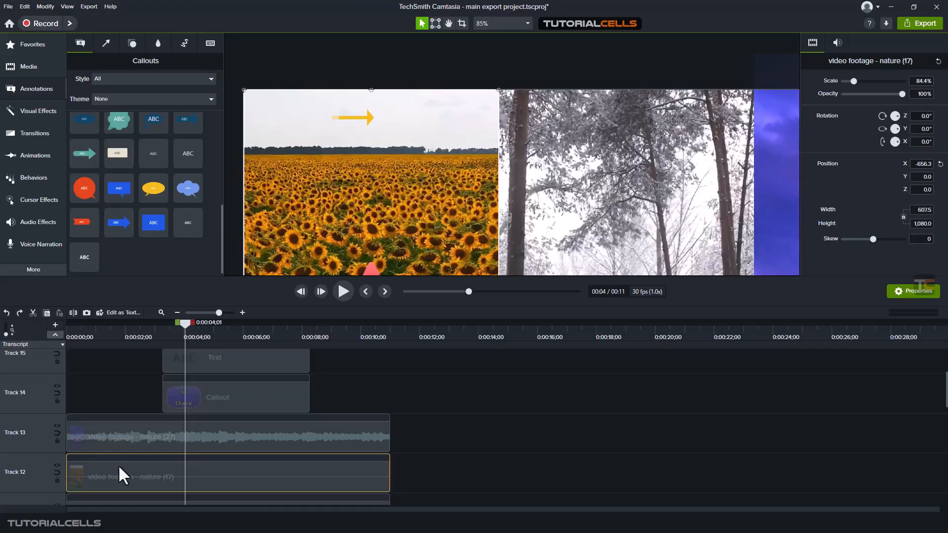
{"action": "left_click", "coordinate": [58, 480]}
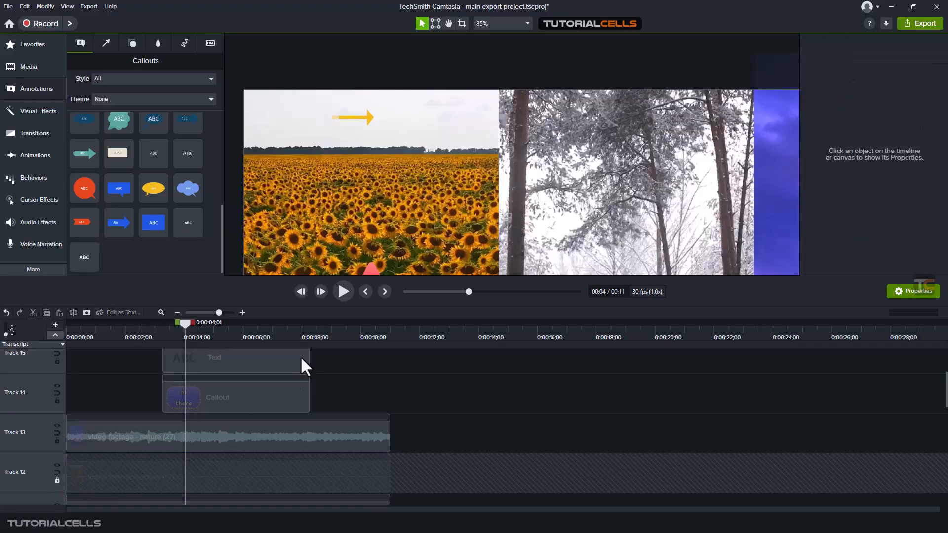
- Lengthen the yellow arrow above the sunflower field by stretching both its ends outward
{"action": "left_click", "coordinate": [370, 122]}
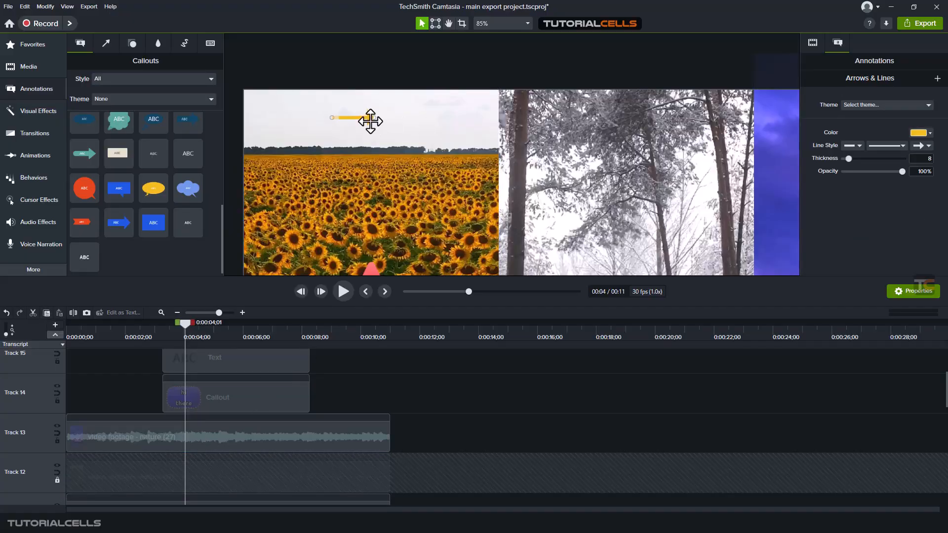
{"action": "left_click_drag", "start_coordinate": [374, 117], "coordinate": [440, 112]}
{"action": "left_click_drag", "start_coordinate": [332, 118], "coordinate": [305, 122]}
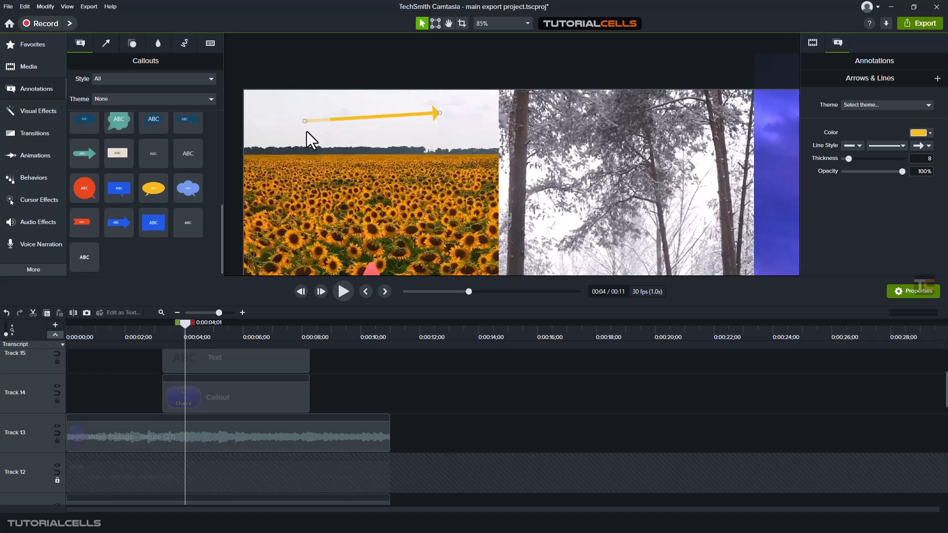
{"action": "left_click", "coordinate": [102, 39]}
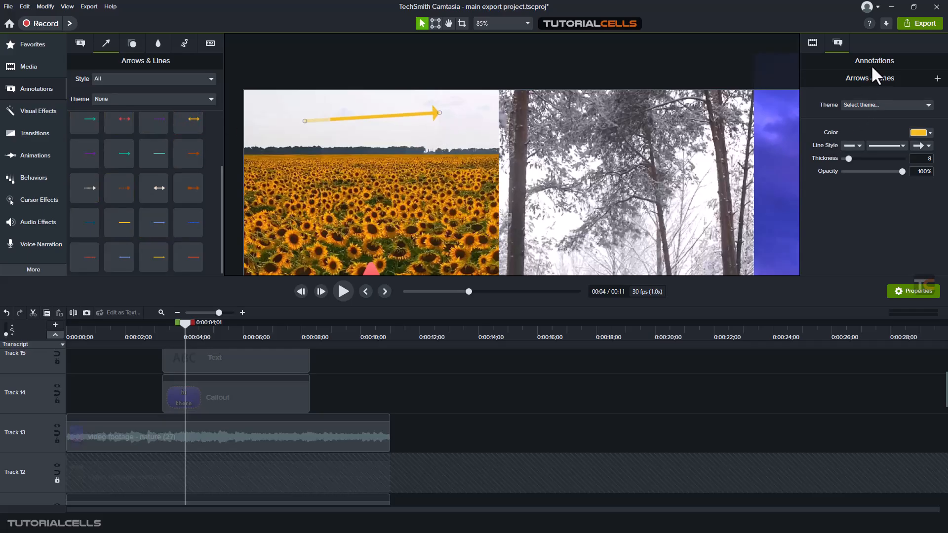
{"action": "left_click", "coordinate": [812, 48]}
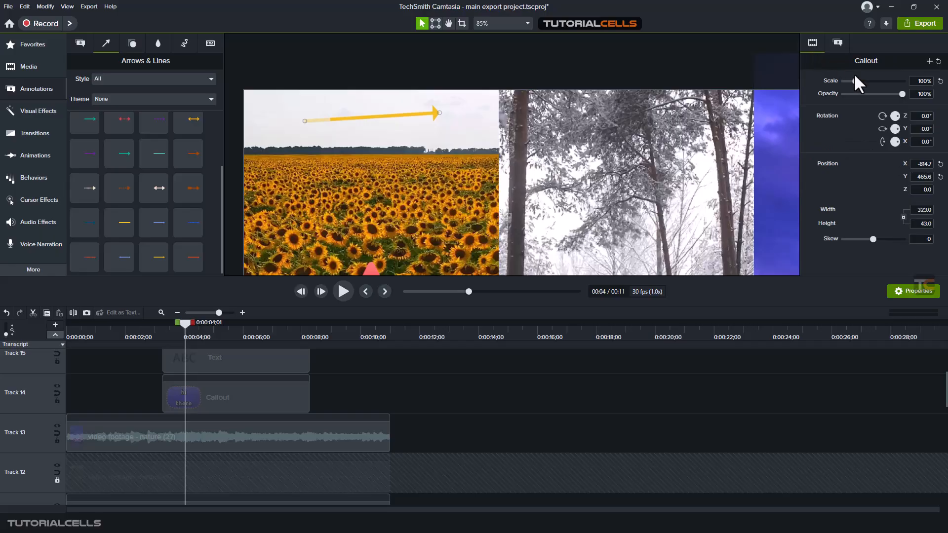
{"action": "left_click_drag", "start_coordinate": [855, 81], "coordinate": [852, 79]}
{"action": "left_click", "coordinate": [838, 43]}
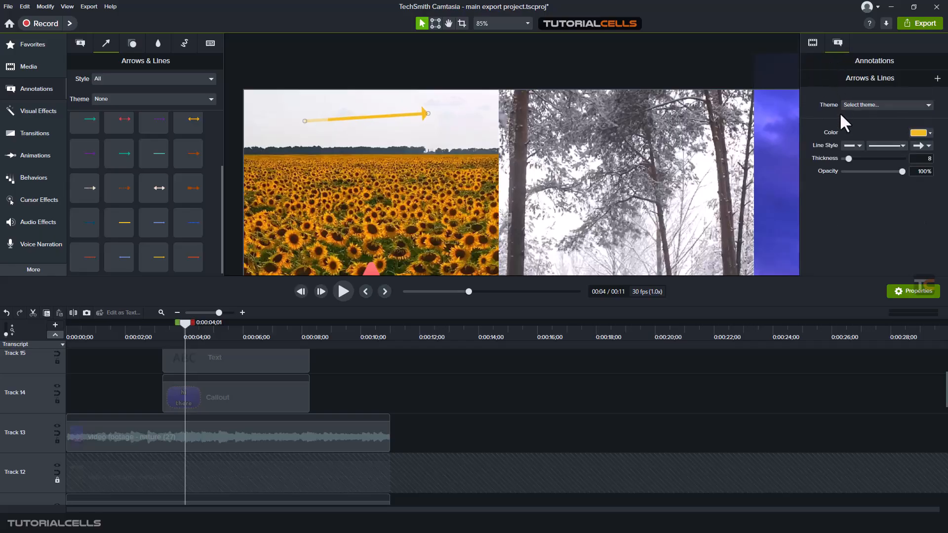
- Set the arrow's colour to black
{"action": "left_click", "coordinate": [918, 133]}
{"action": "left_click_drag", "start_coordinate": [893, 204], "coordinate": [913, 244]}
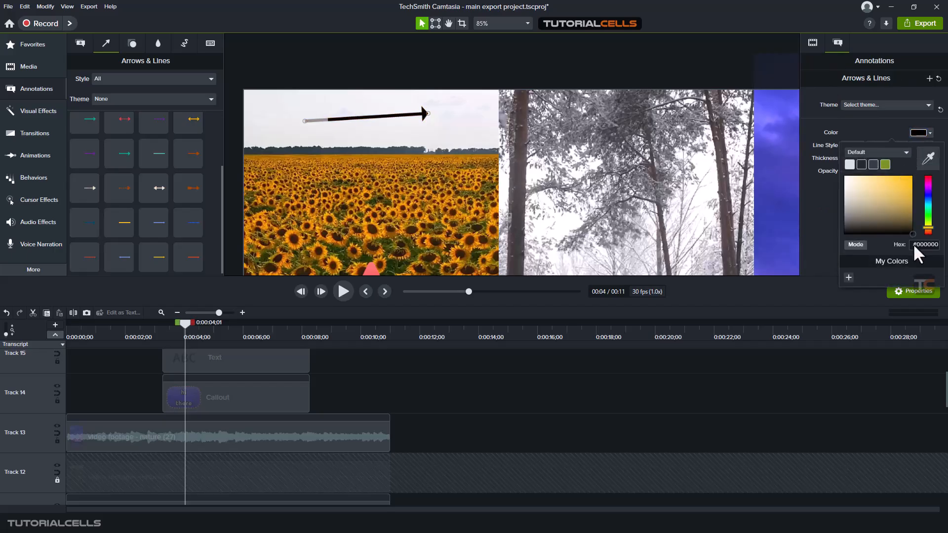
{"action": "left_click", "coordinate": [853, 126]}
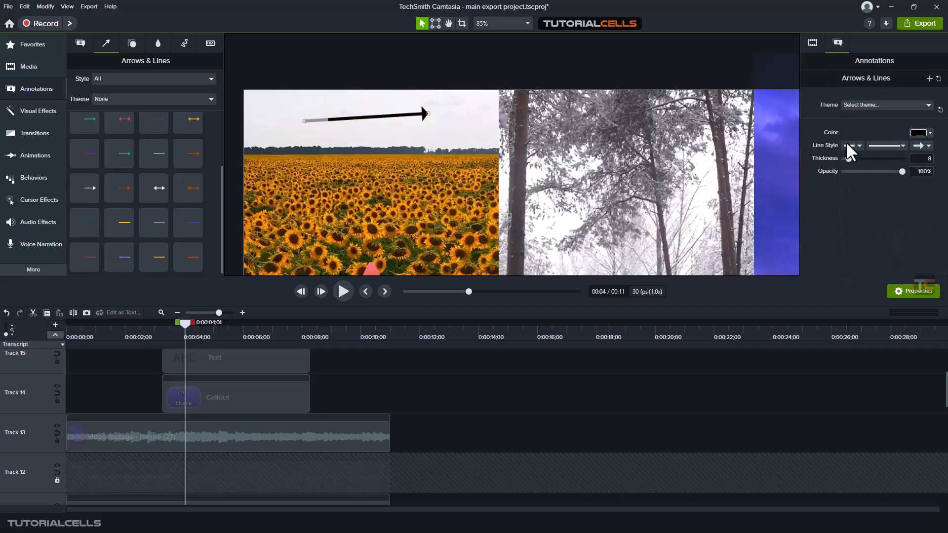
- Give the arrow a square start cap and a dotted line style
{"action": "left_click", "coordinate": [857, 157]}
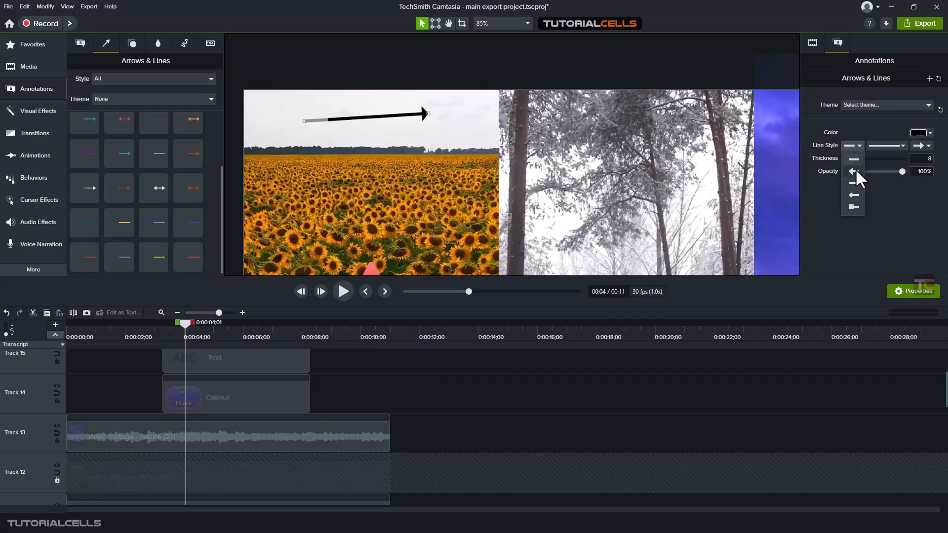
{"action": "left_click", "coordinate": [849, 206]}
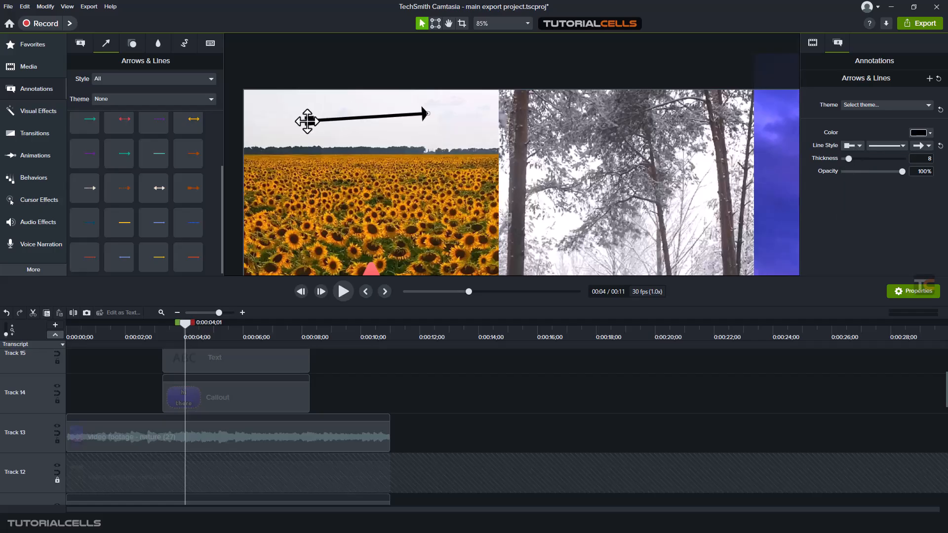
{"action": "left_click", "coordinate": [885, 146]}
{"action": "left_click", "coordinate": [881, 168]}
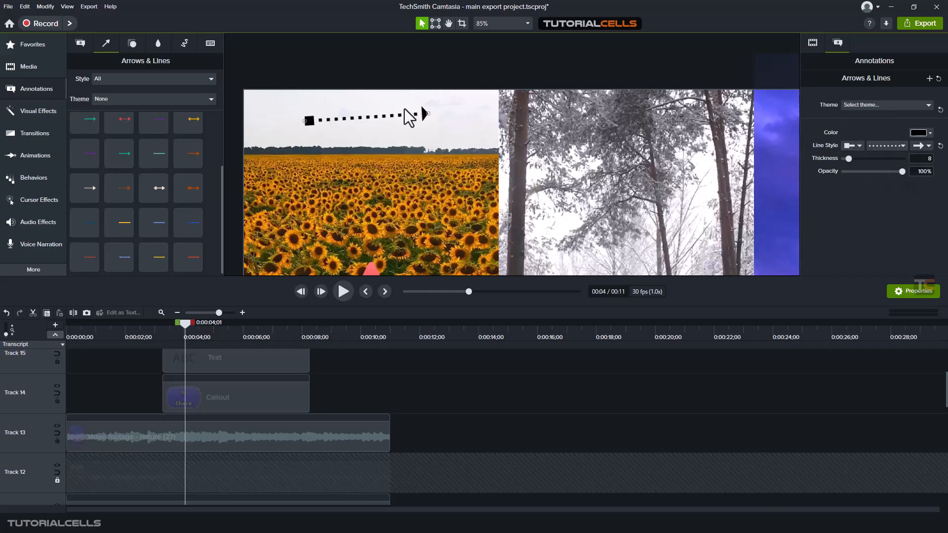
- Set the arrow's thickness to 7
{"action": "left_click", "coordinate": [926, 144]}
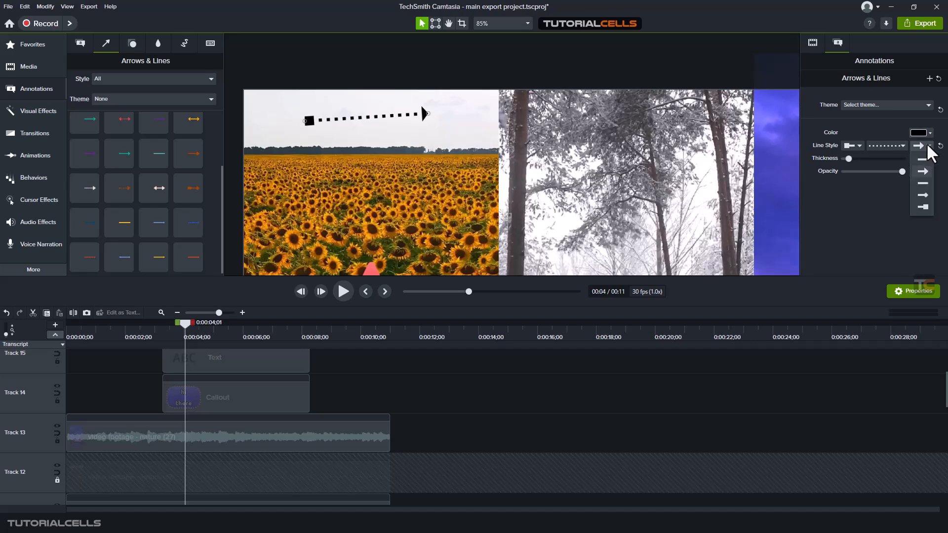
{"action": "left_click", "coordinate": [926, 144]}
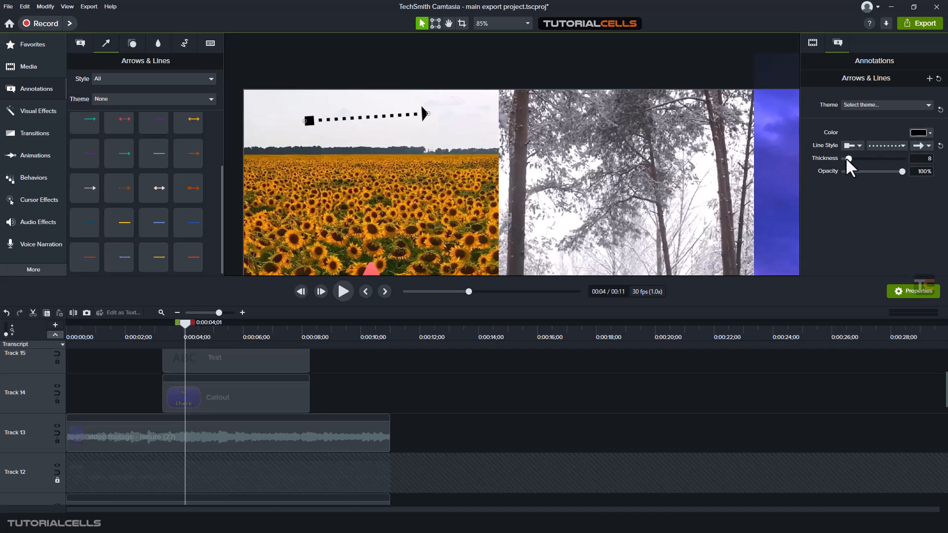
{"action": "left_click_drag", "start_coordinate": [845, 157], "coordinate": [846, 157]}
{"action": "mouse_move", "coordinate": [901, 171]}
{"action": "left_mouse_down"}
{"action": "mouse_move", "coordinate": [889, 171]}
{"action": "mouse_move", "coordinate": [902, 173]}
{"action": "left_mouse_up"}
- Fit the whole canvas in view and browse the annotation categories to the shapes
{"action": "left_click", "coordinate": [493, 23]}
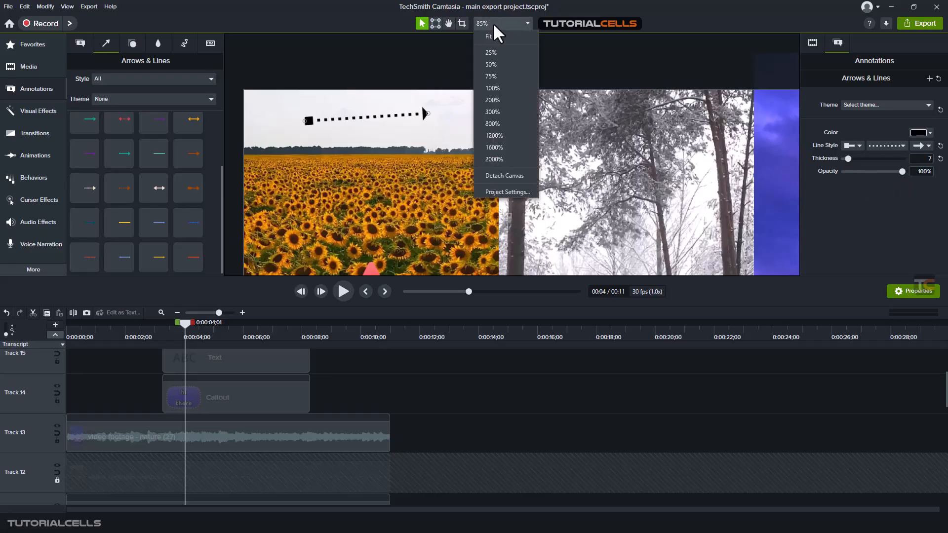
{"action": "left_click", "coordinate": [492, 34]}
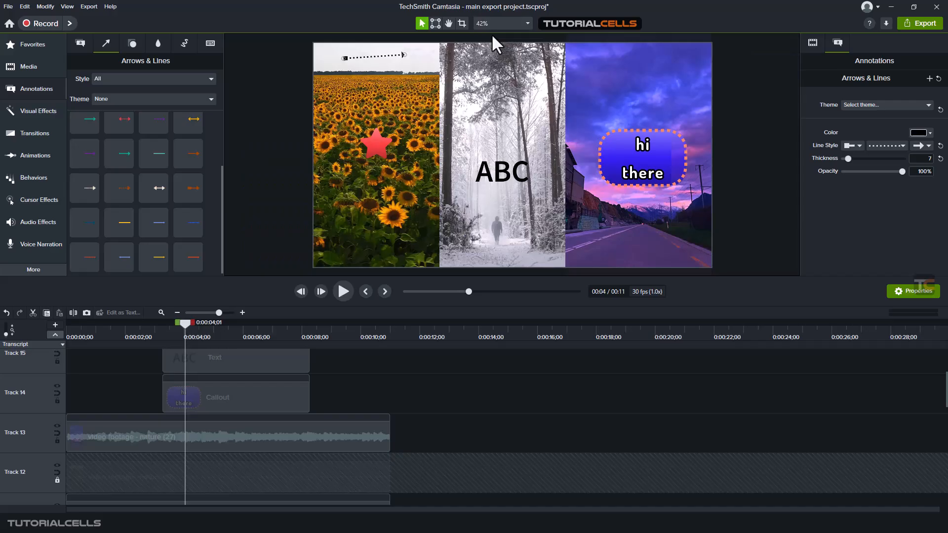
{"action": "left_click", "coordinate": [761, 134]}
{"action": "left_click", "coordinate": [80, 45]}
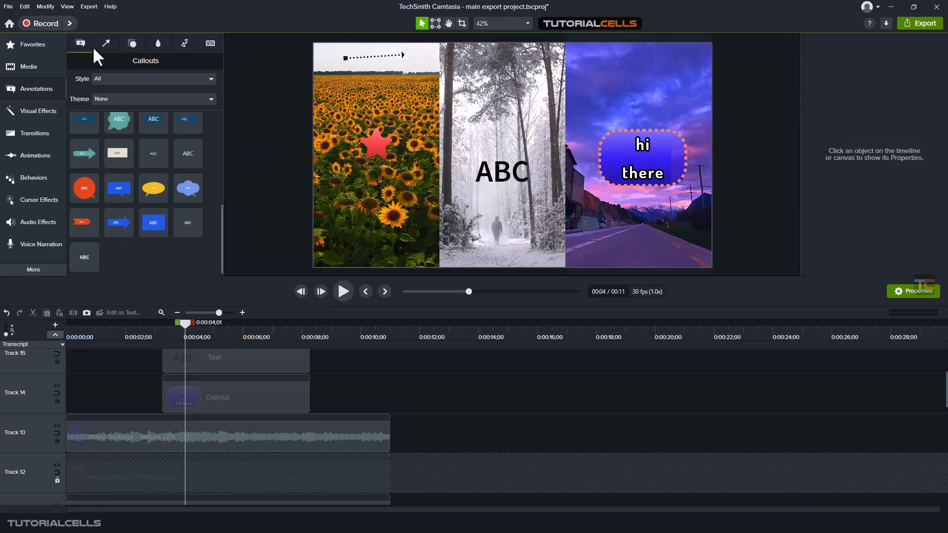
{"action": "left_click", "coordinate": [105, 44]}
{"action": "left_click", "coordinate": [131, 43]}
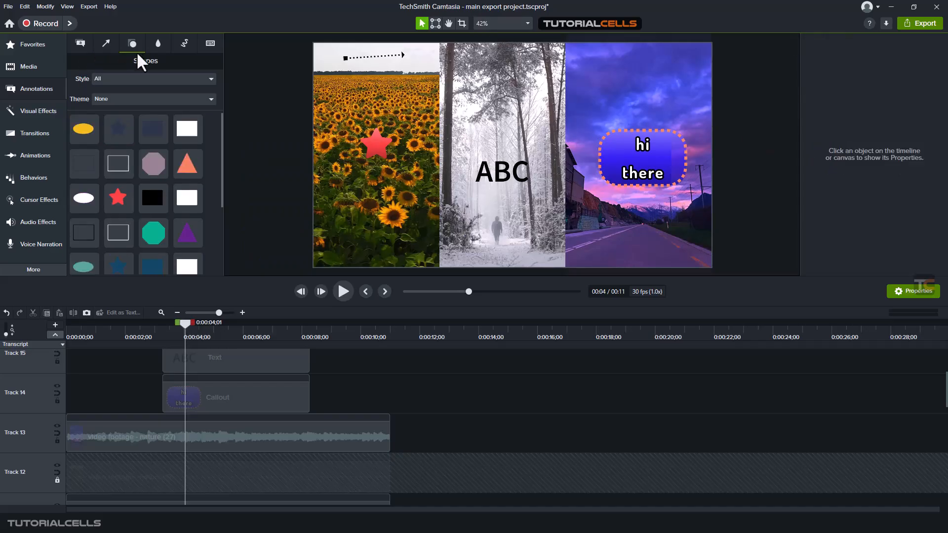